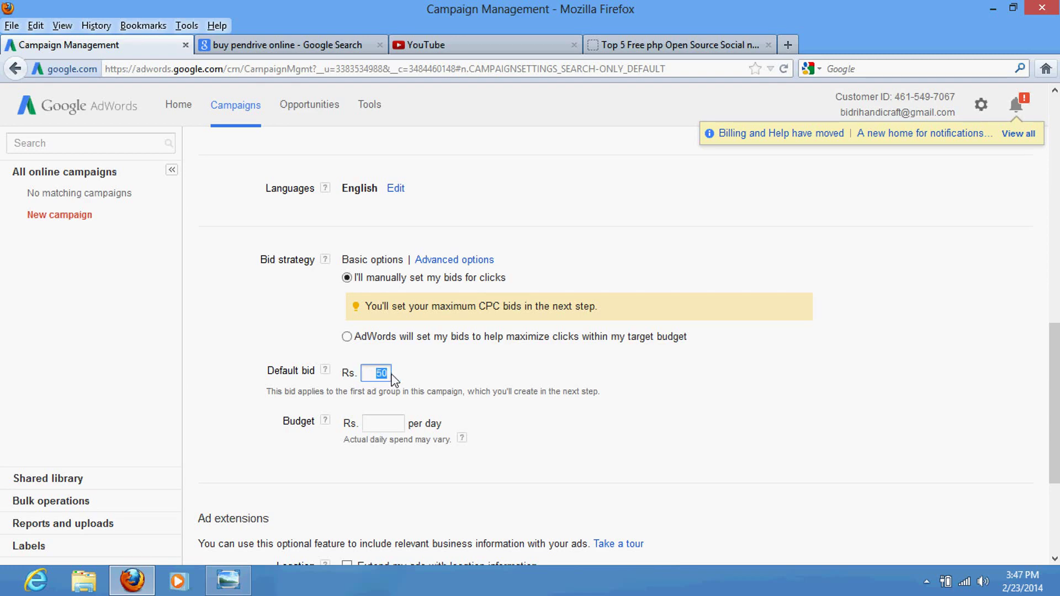
# Step: Keep the Rs. 50 default bid, enter a Rs. 300 daily budget, and save the campaign settings
pyautogui.click(416, 381)
pyautogui.click(386, 428)
pyautogui.scroll(-3, 663, 419)
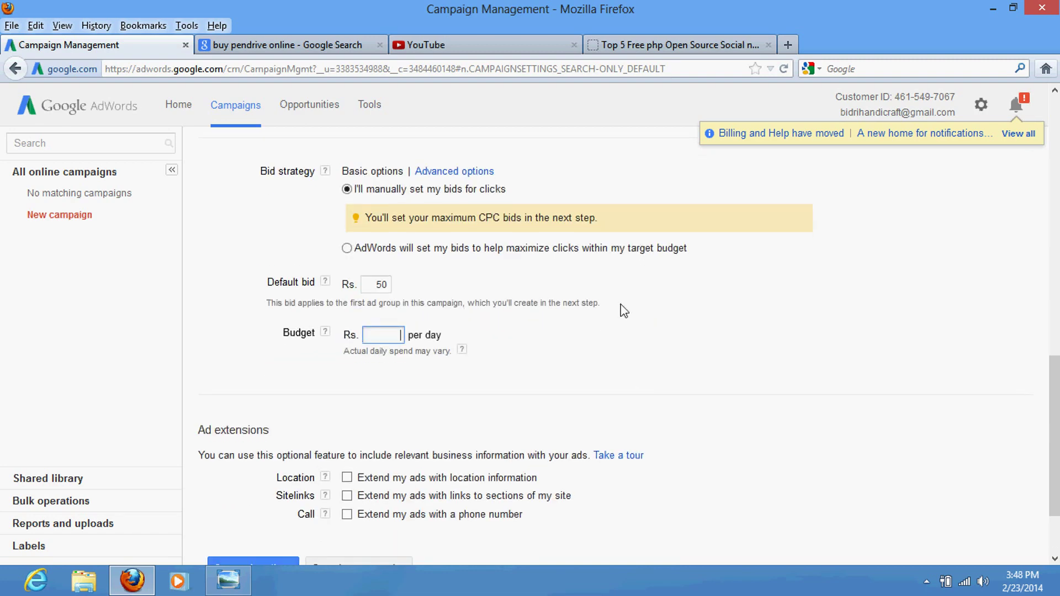
pyautogui.write('300')
pyautogui.scroll(-3, 434, 333)
pyautogui.click(258, 472)
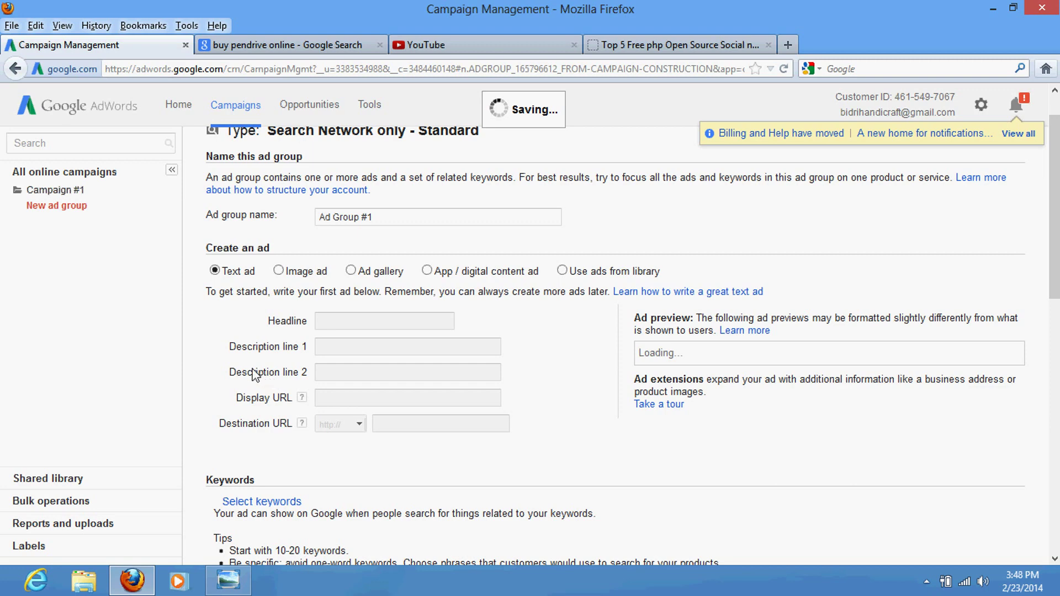
# Step: Enter headline 'Buy pendrive online', line 1 '20% discount' and line 2 'free home delevery'
pyautogui.scroll(1, 264, 334)
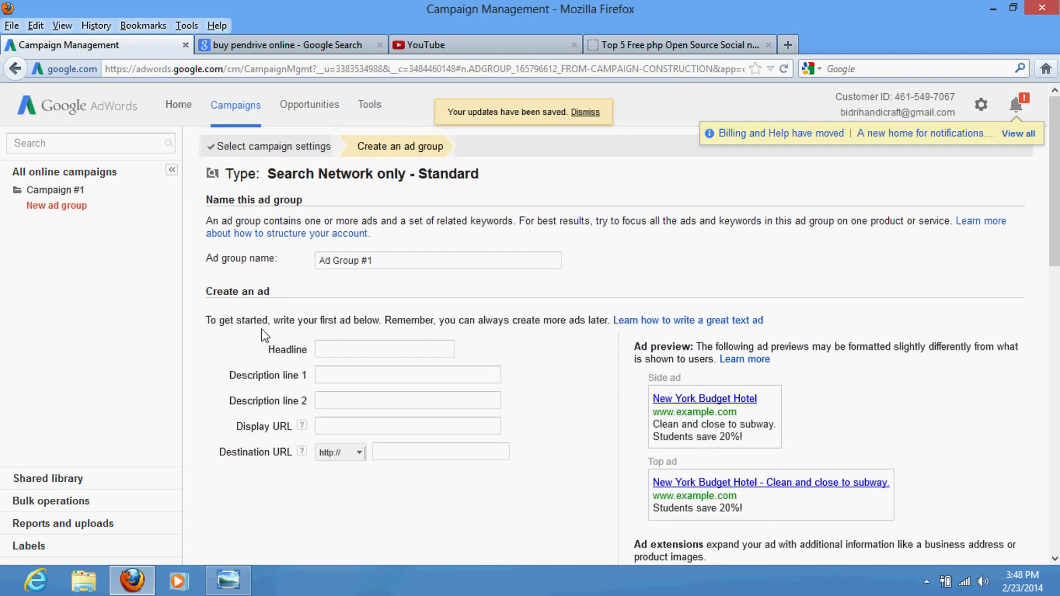
pyautogui.click(336, 353)
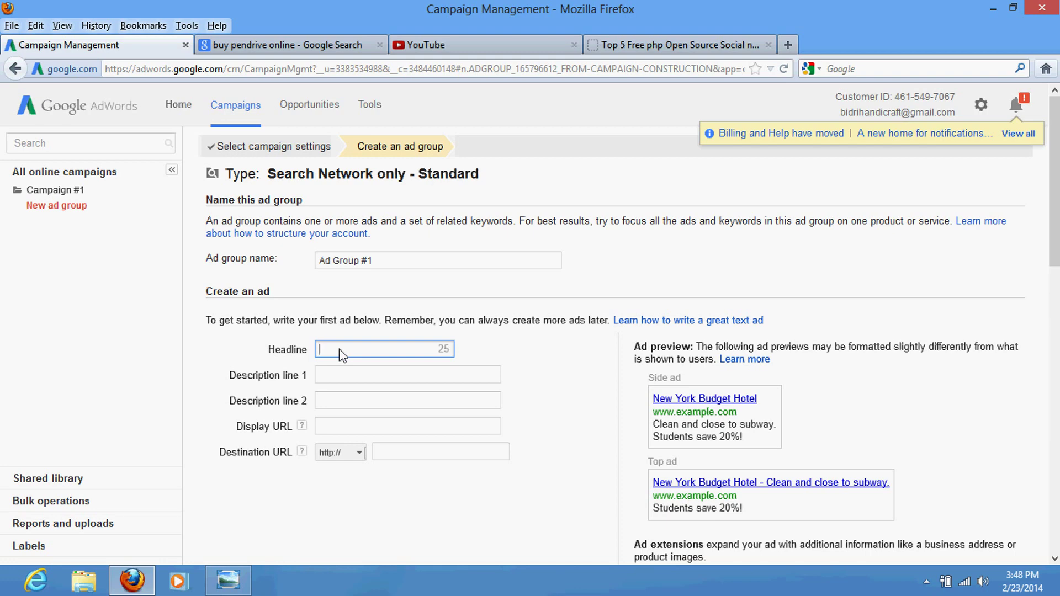
pyautogui.write('Buy pe')
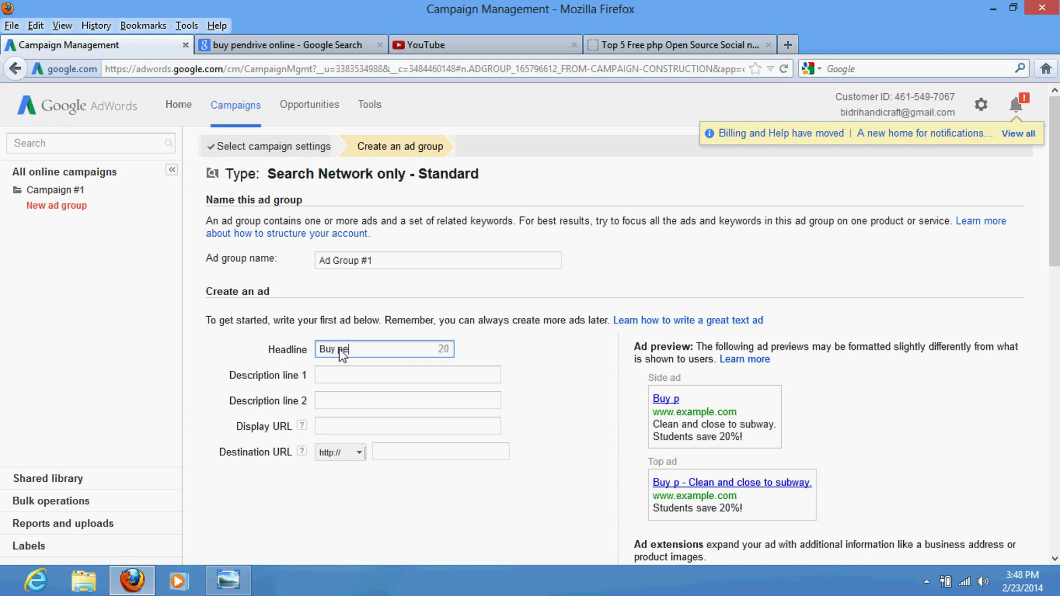
pyautogui.write('ndrive o')
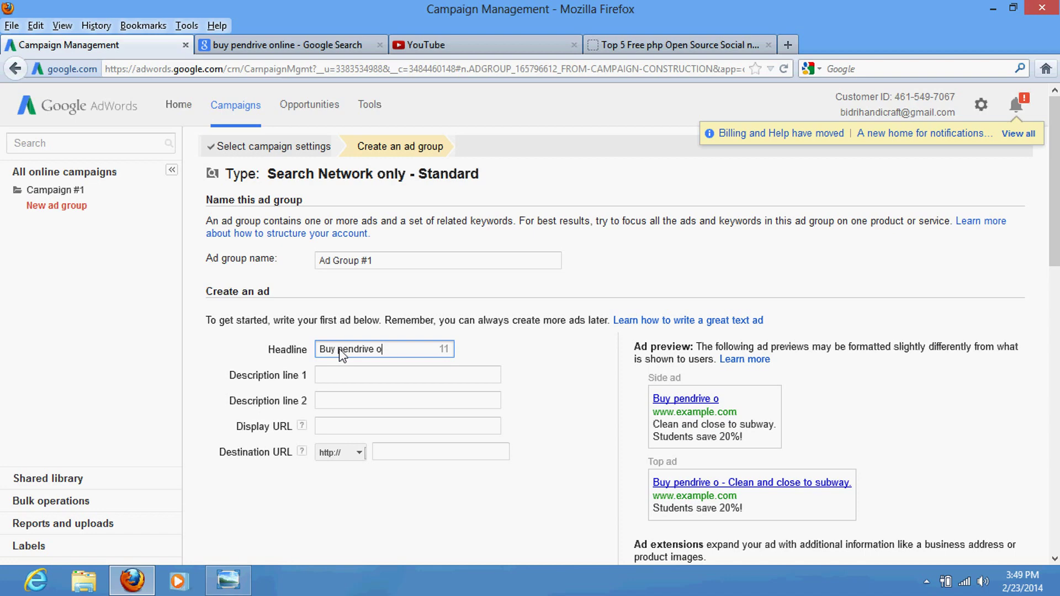
pyautogui.write('nline')
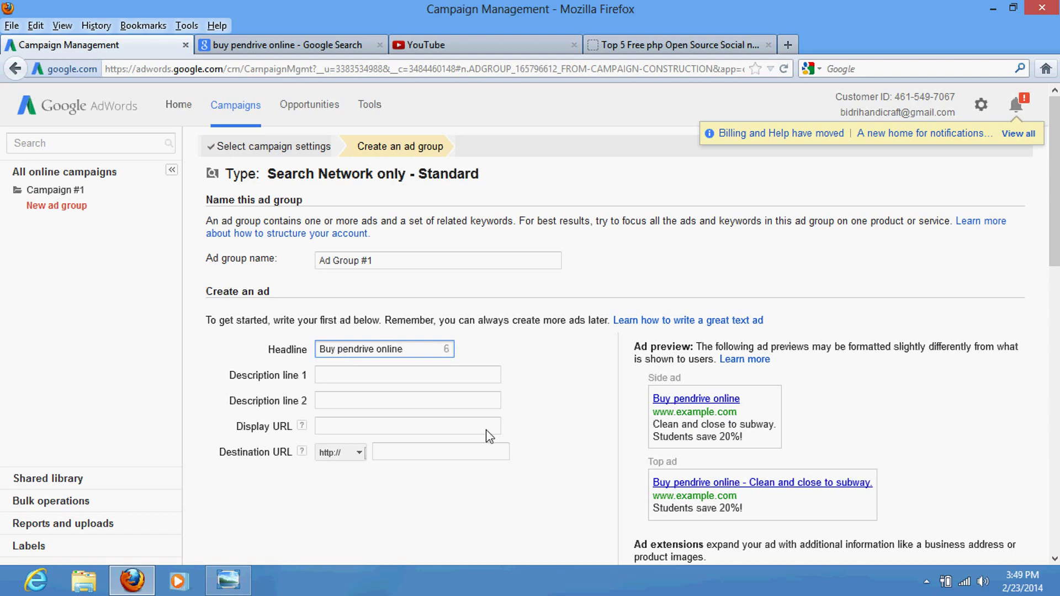
pyautogui.click(361, 380)
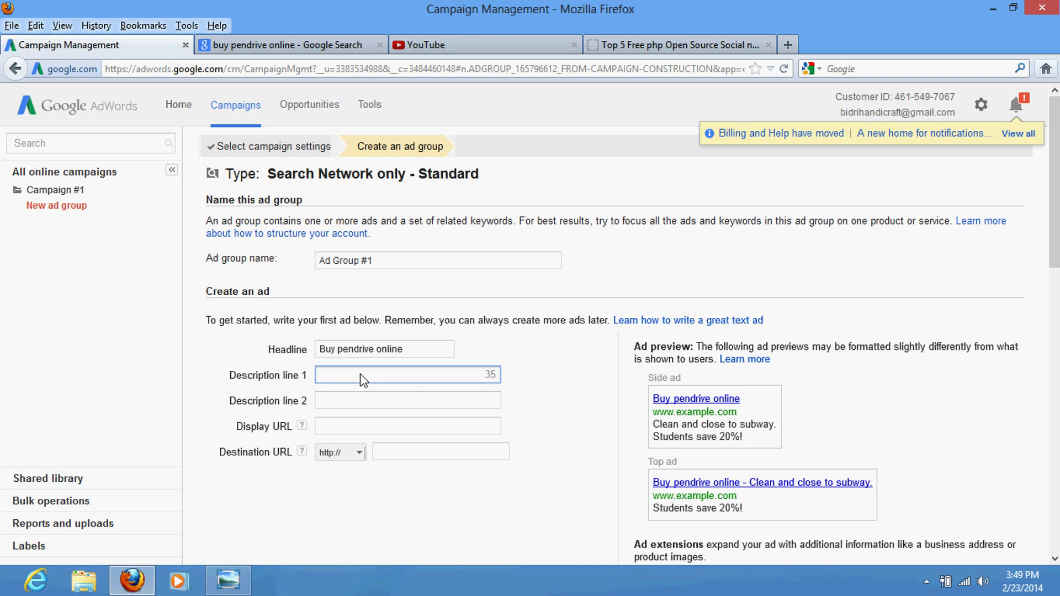
pyautogui.write('20')
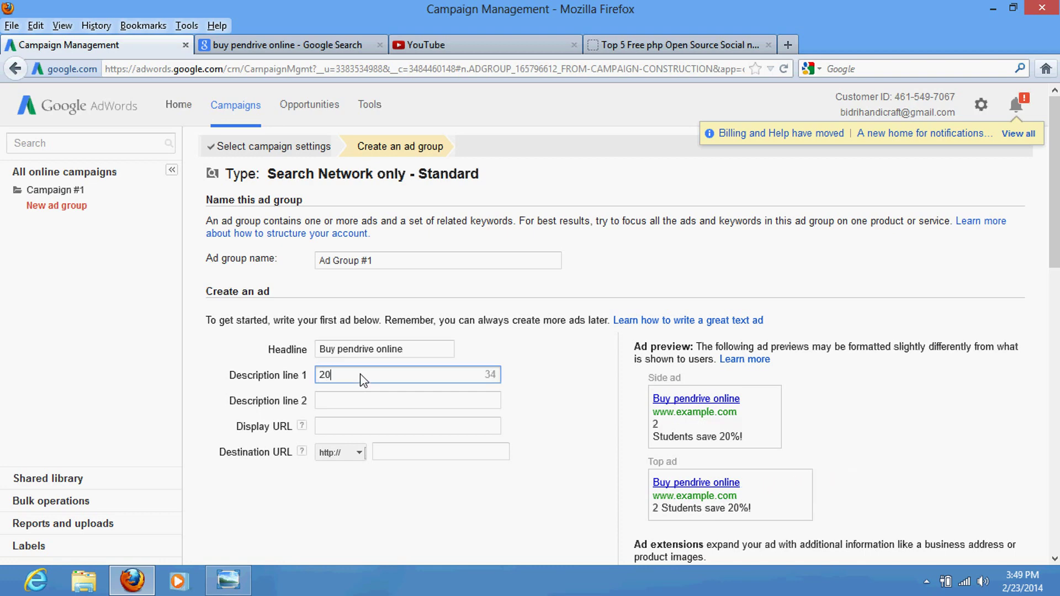
pyautogui.write('% ')
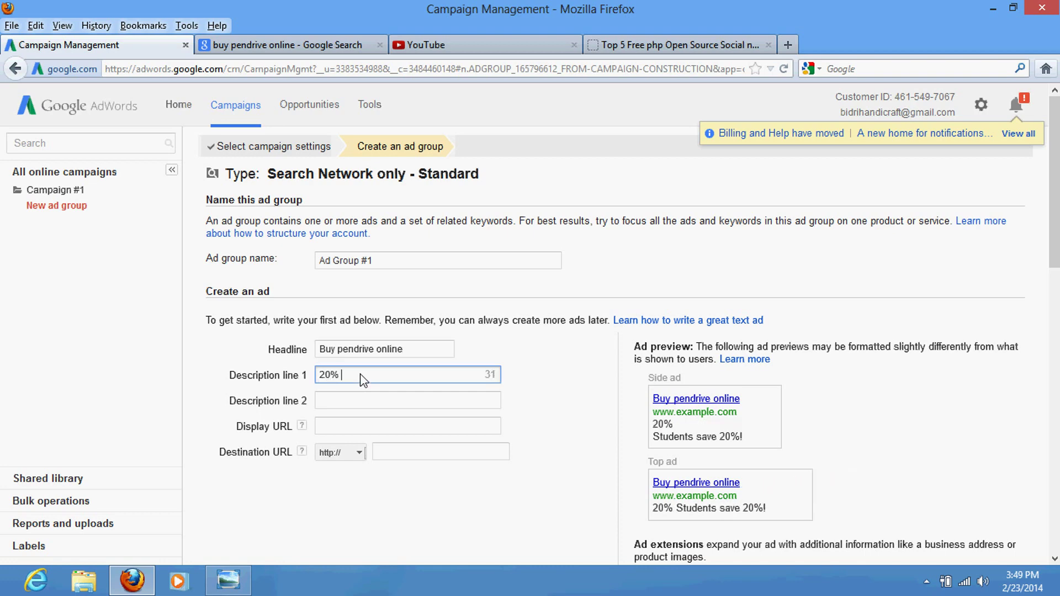
pyautogui.write('discou')
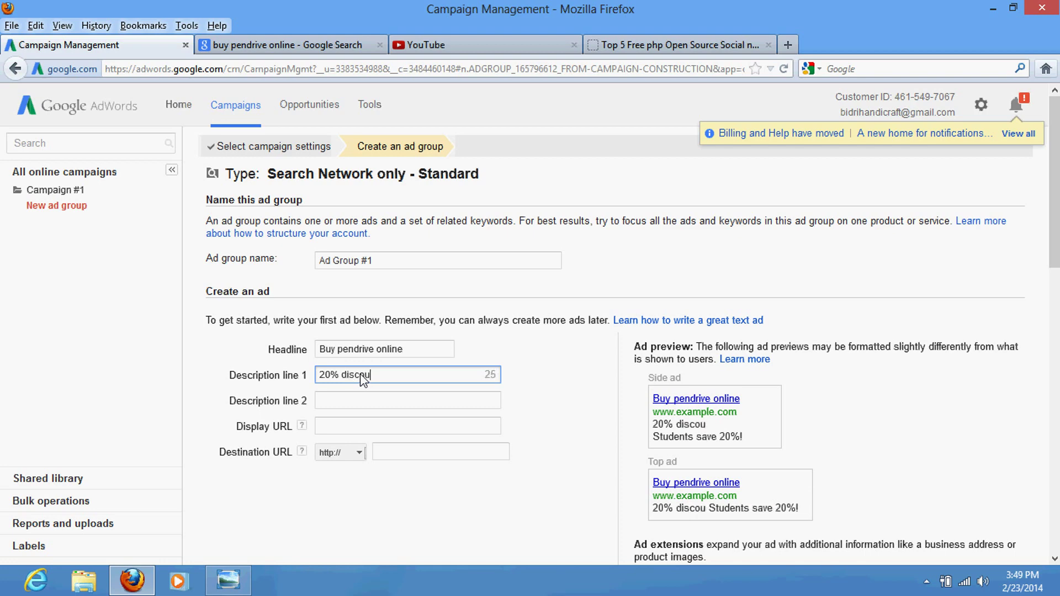
pyautogui.write('nt')
pyautogui.click(349, 397)
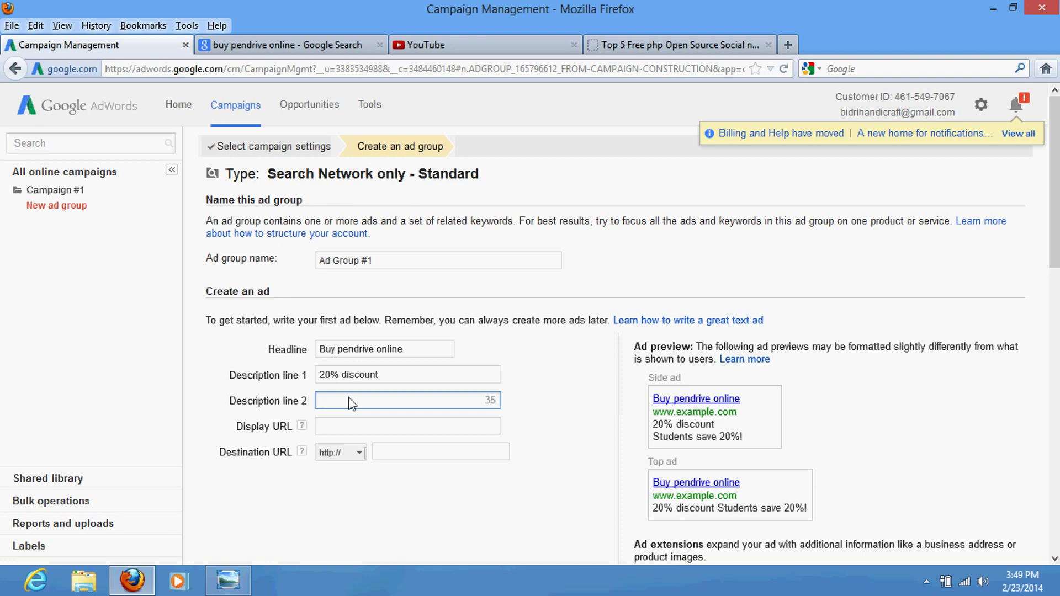
pyautogui.write('buy')
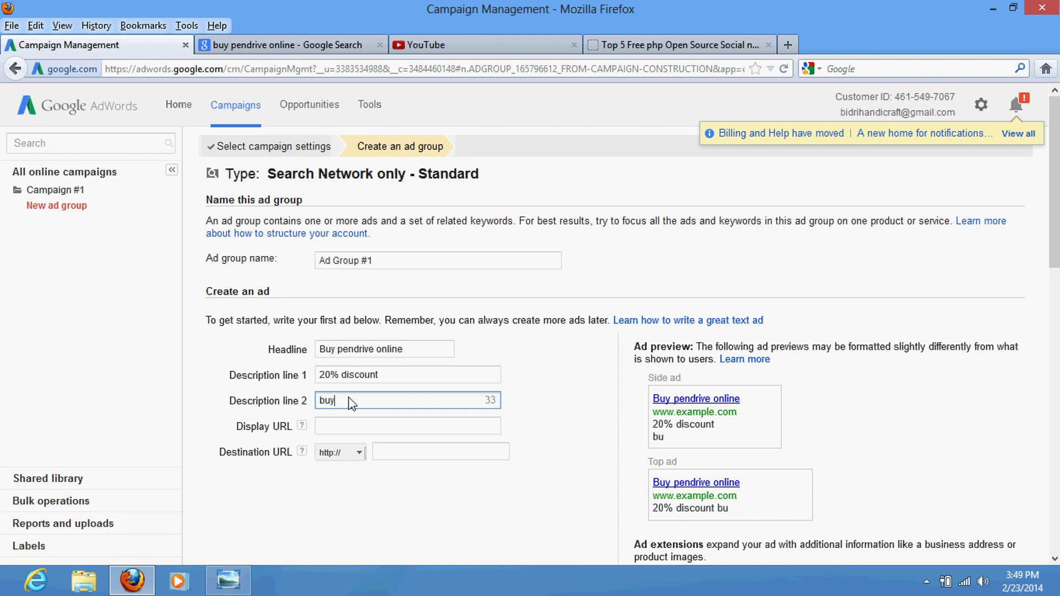
pyautogui.press('BackSpace')
pyautogui.press('BackSpace')
pyautogui.press('BackSpace')
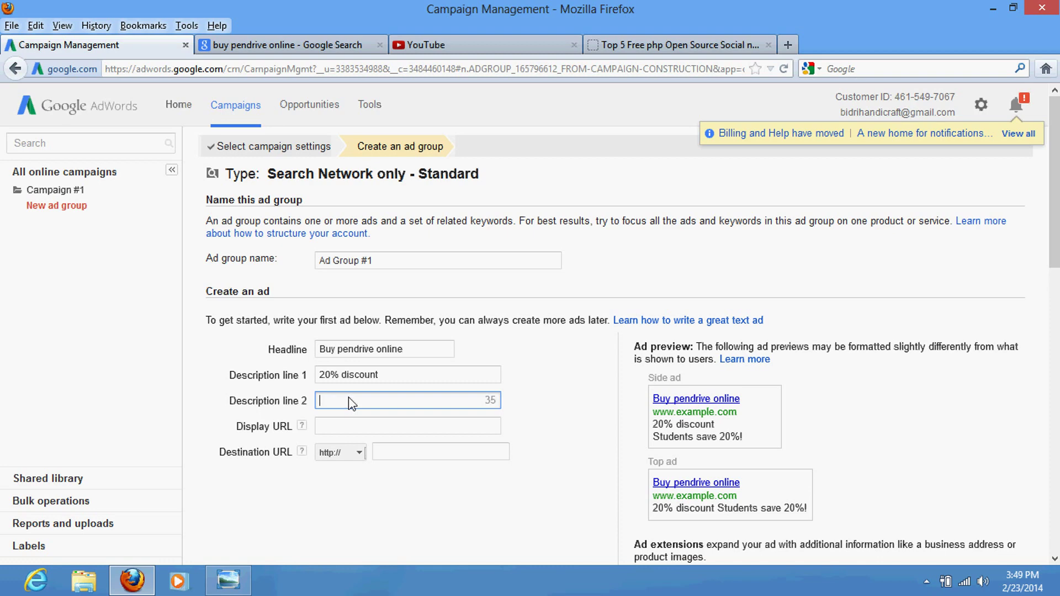
pyautogui.write('free hon')
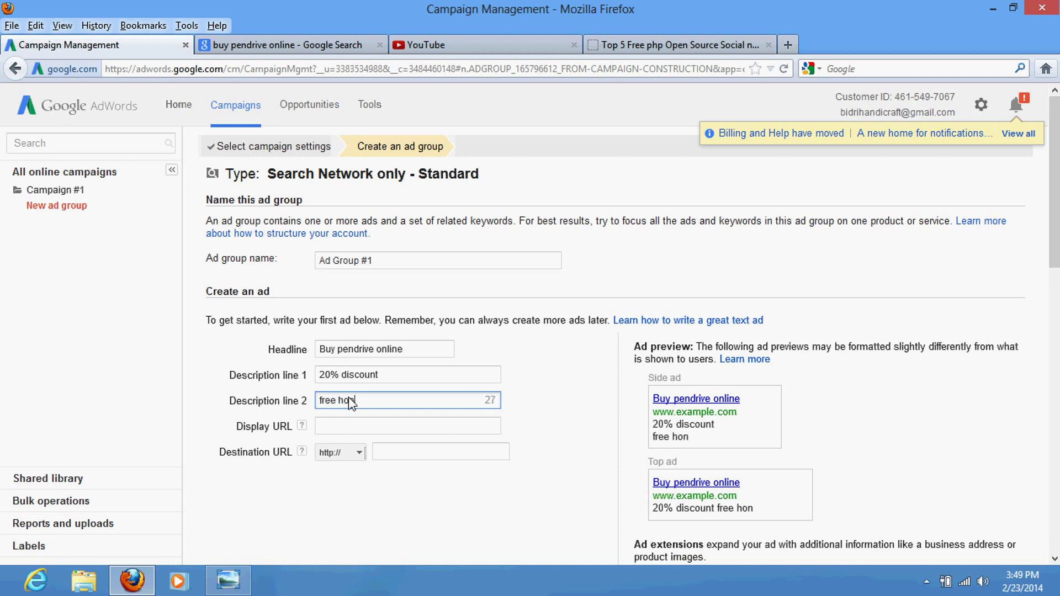
pyautogui.press('BackSpace')
pyautogui.write('me delevery')
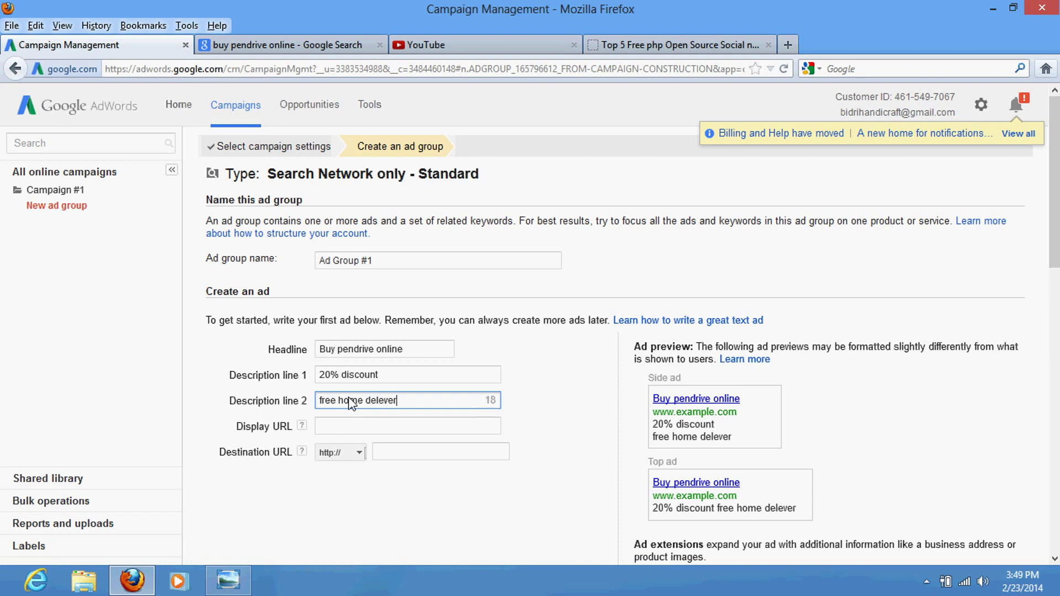
pyautogui.click(336, 425)
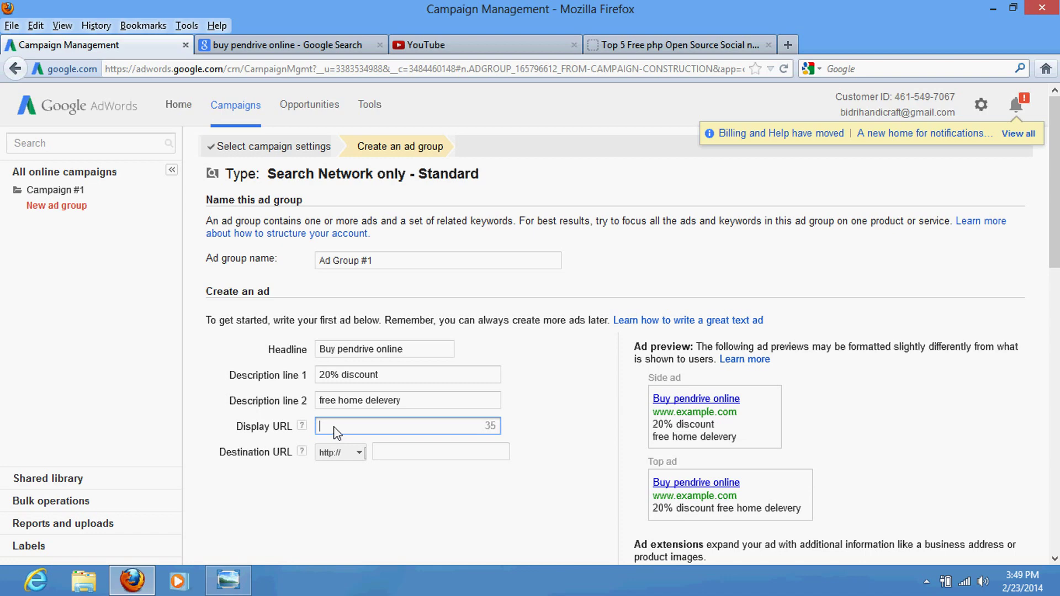
pyautogui.write('ww')
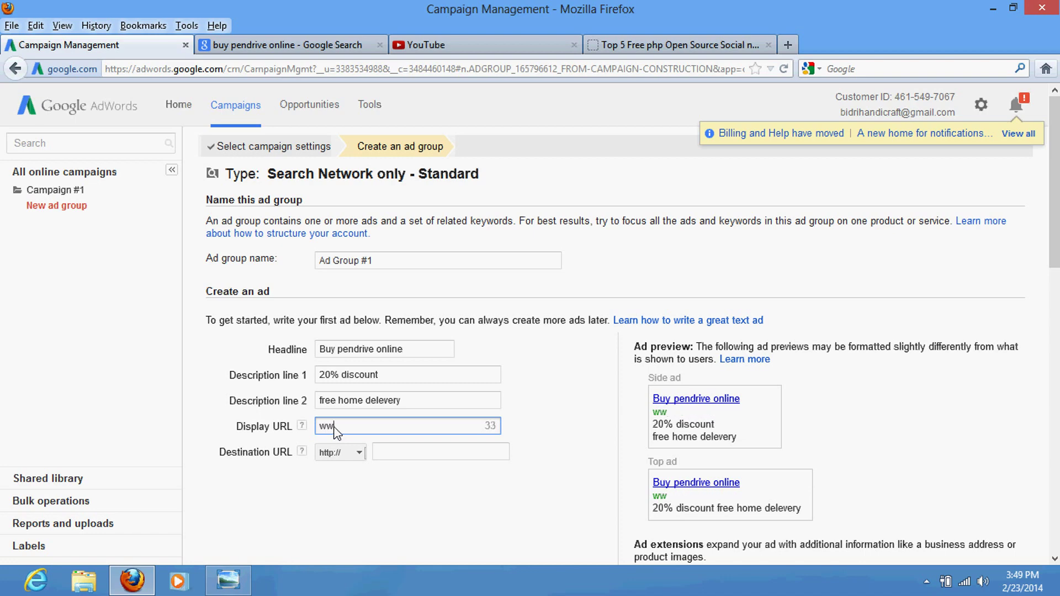
pyautogui.write('w.xyz.com')
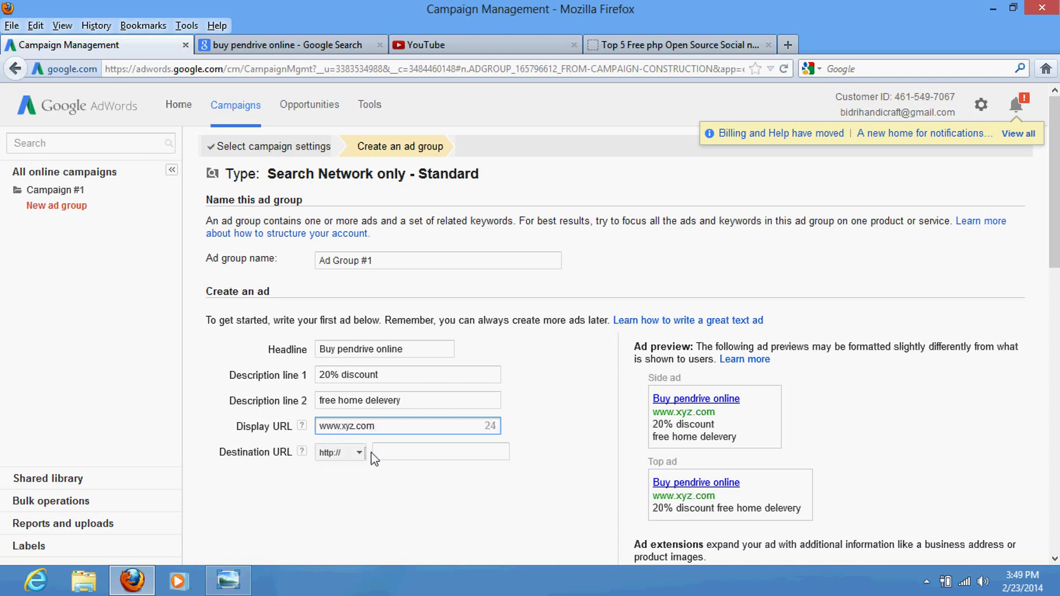
pyautogui.click(404, 456)
pyautogui.write('www.xyz.com')
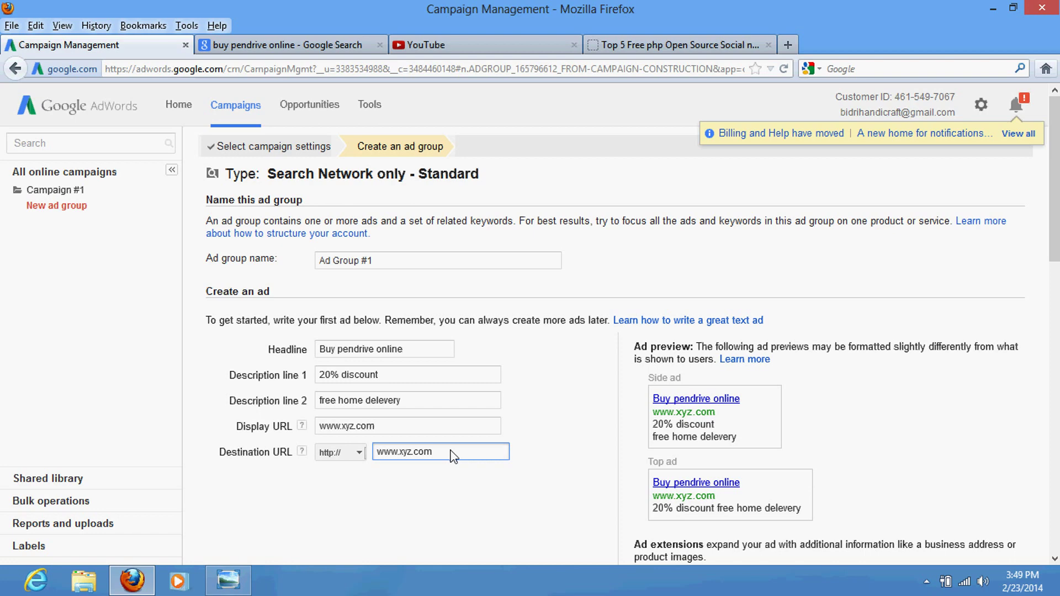
pyautogui.write('/')
pyautogui.write('pendrive')
# Step: Scroll down to the Keywords section and place the cursor in the keyword text box
pyautogui.click(452, 513)
pyautogui.scroll(-5, 454, 514)
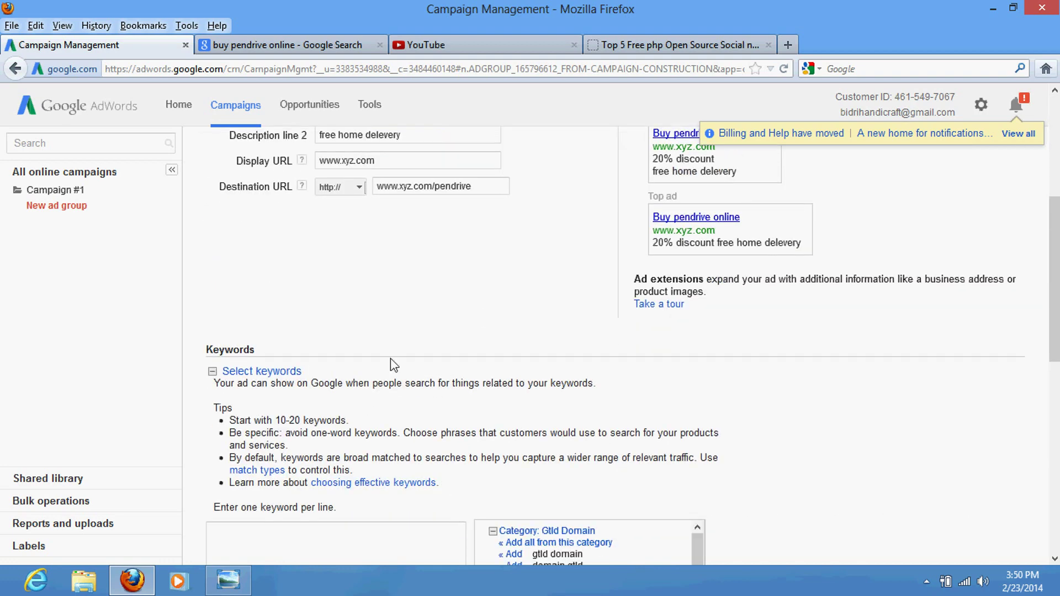
pyautogui.scroll(-3, 391, 360)
pyautogui.scroll(-3, 390, 359)
pyautogui.click(296, 371)
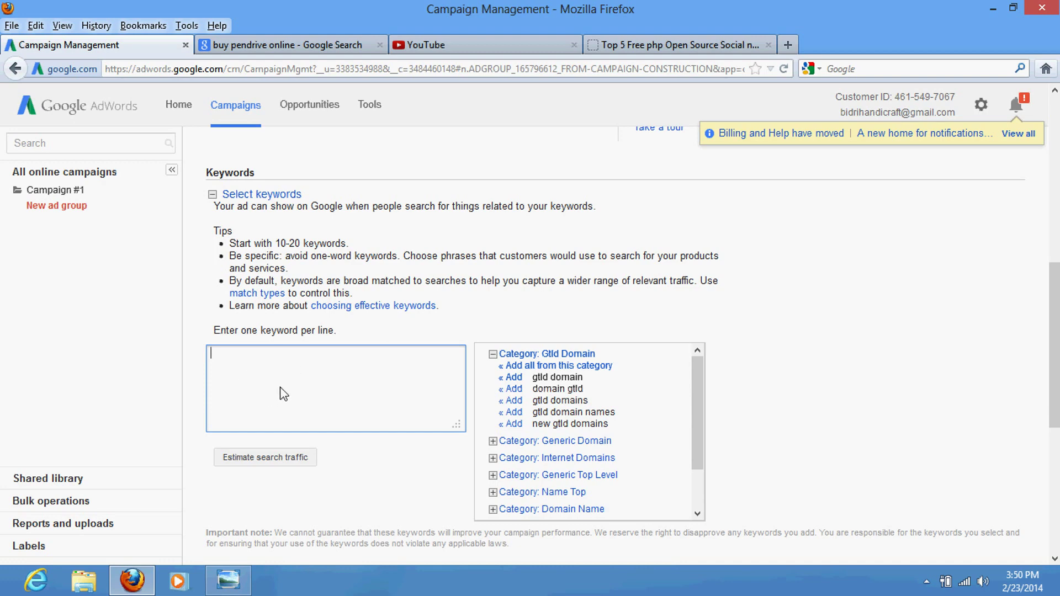
pyautogui.scroll(5, 284, 393)
pyautogui.scroll(-6, 284, 394)
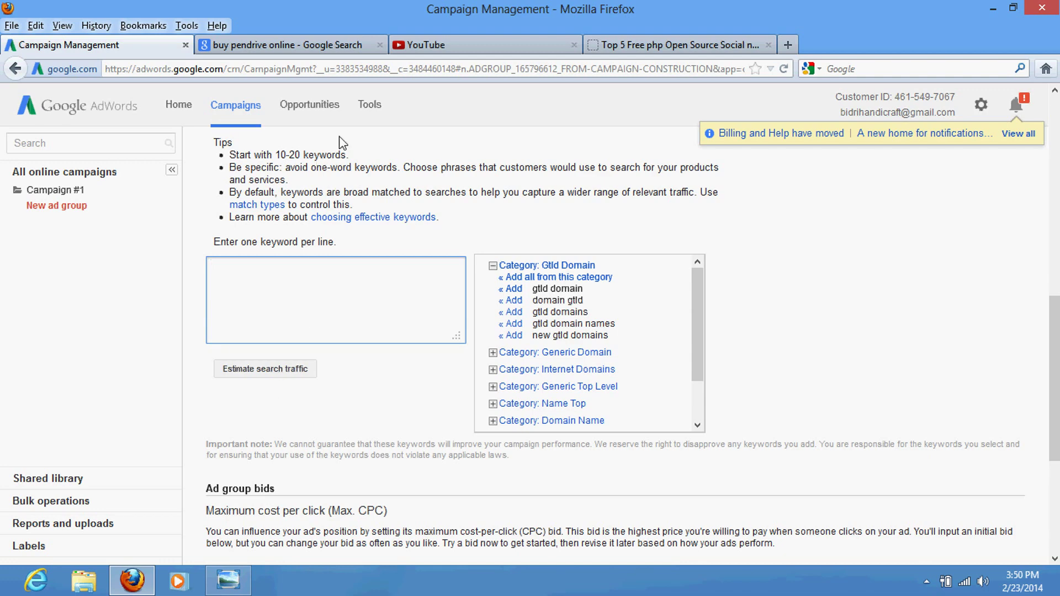
# Step: Open Tools > Keyword Planner in a new browser tab and switch to it
pyautogui.click(375, 111)
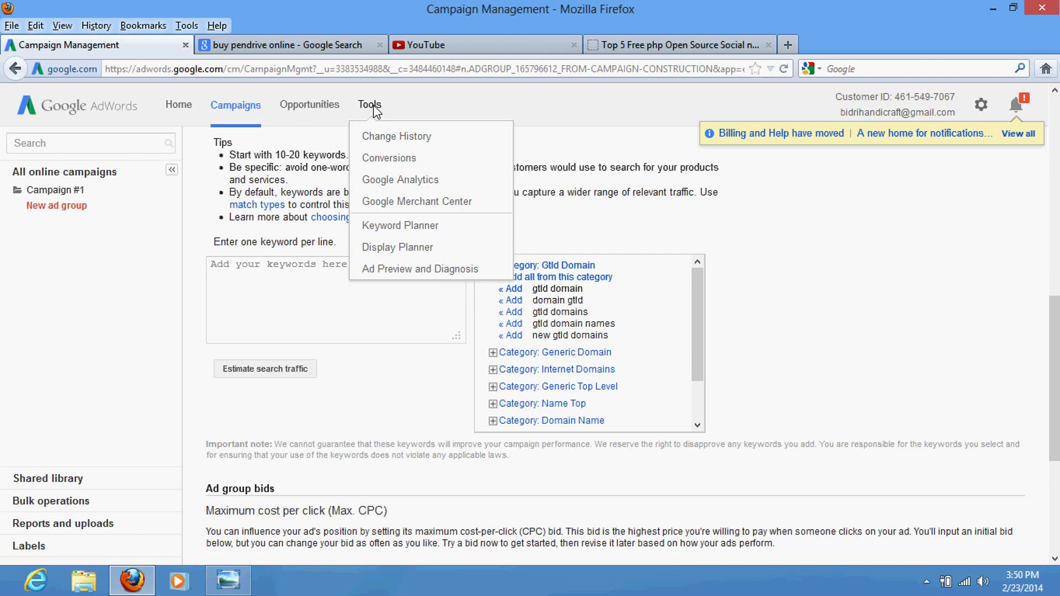
pyautogui.rightClick(401, 230)
pyautogui.click(409, 240)
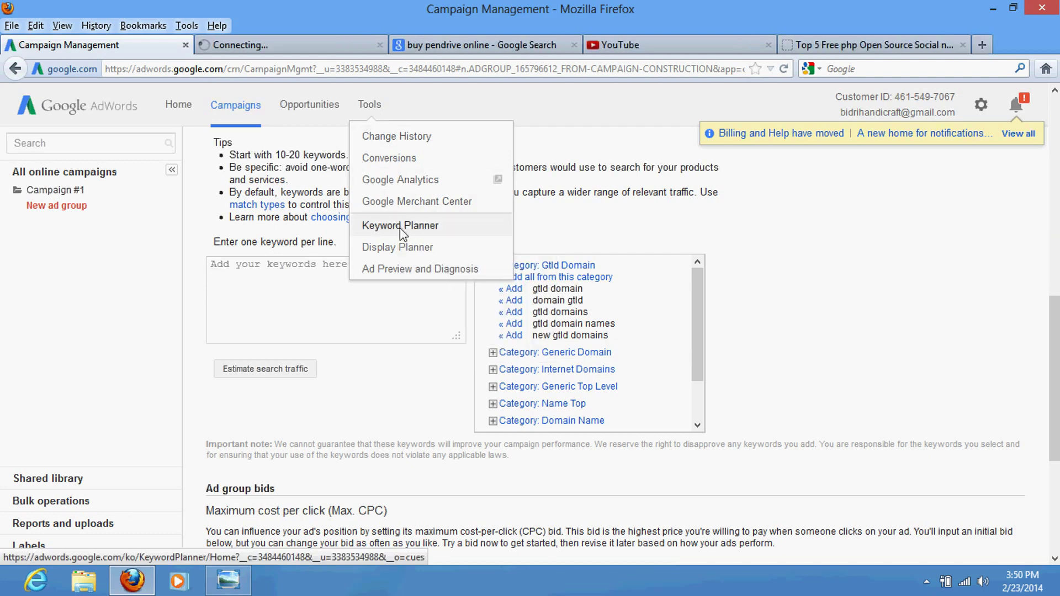
pyautogui.click(317, 43)
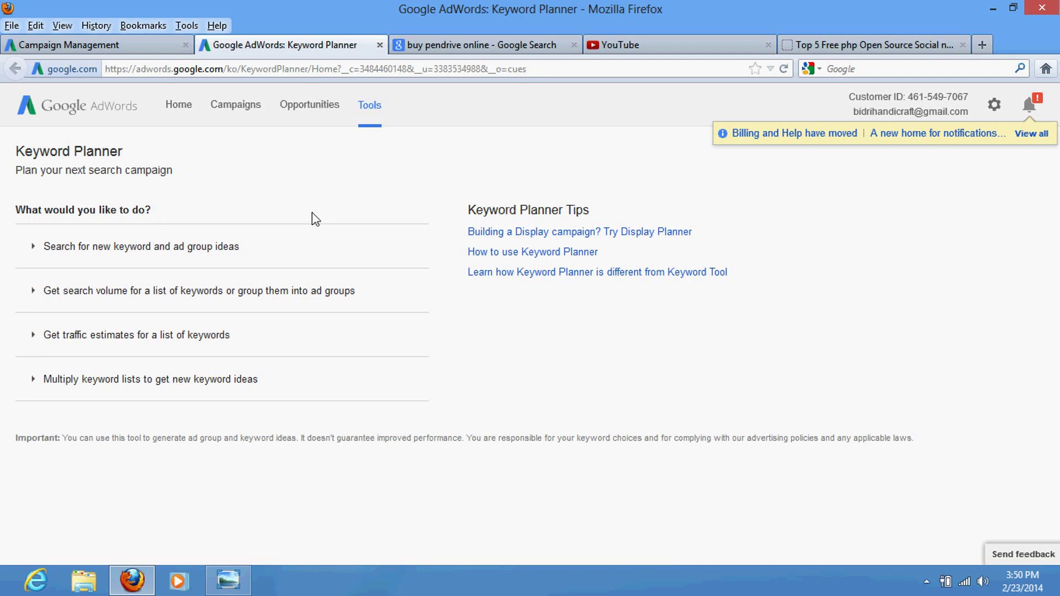
# Step: Expand the new keyword ideas search and enter 'buy online pendrive' as the product
pyautogui.click(231, 245)
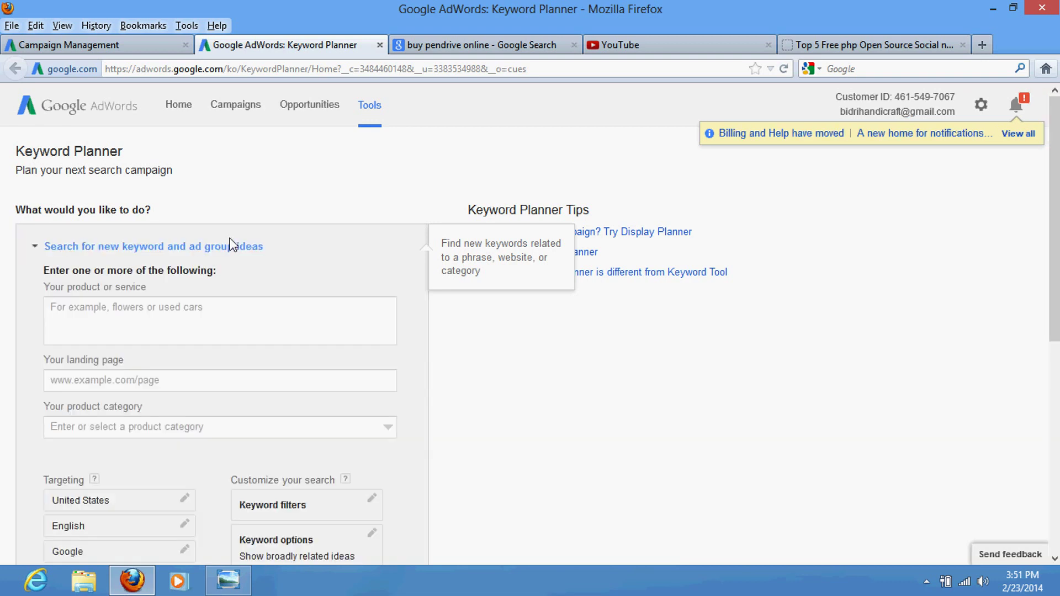
pyautogui.click(178, 311)
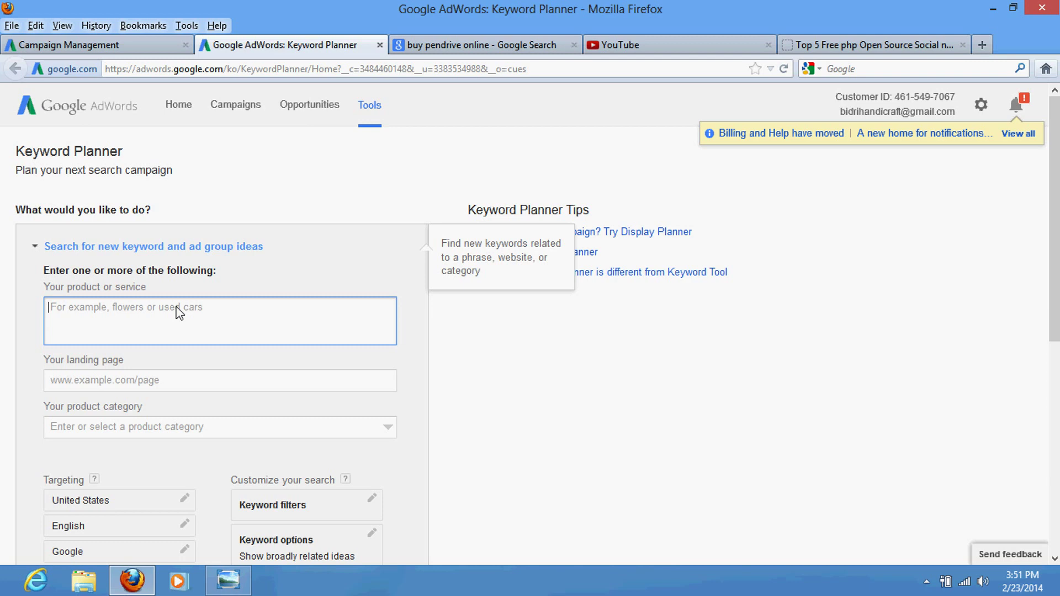
pyautogui.write('buy online pendrive')
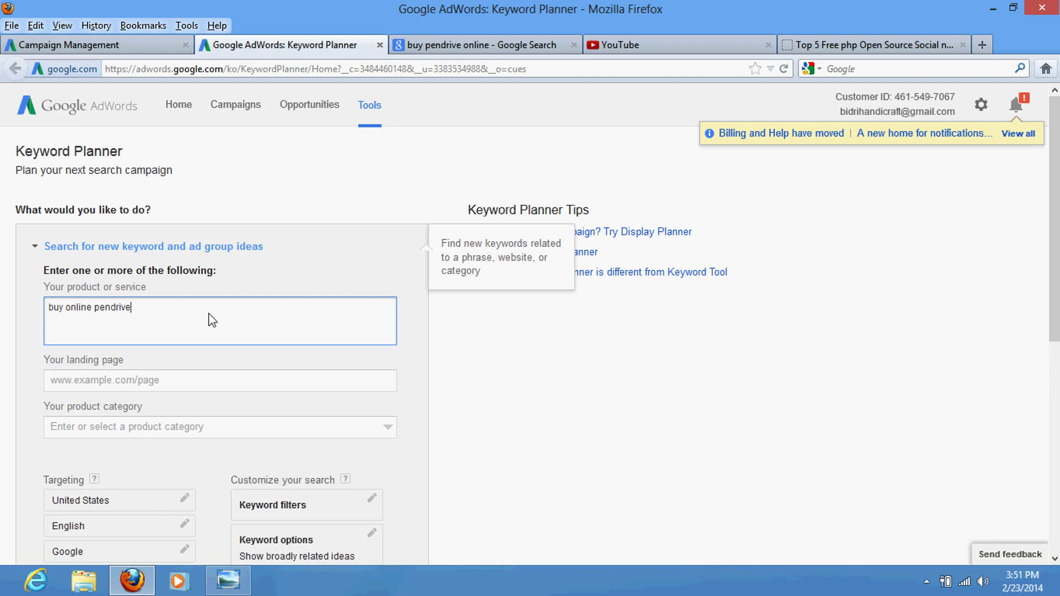
pyautogui.scroll(-3, 208, 317)
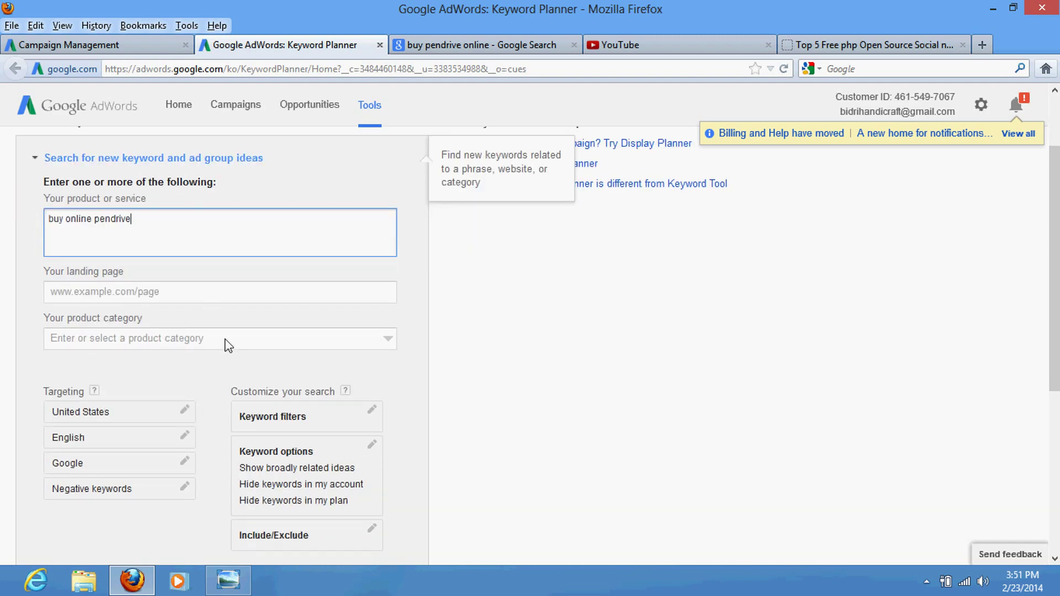
pyautogui.scroll(-3, 156, 414)
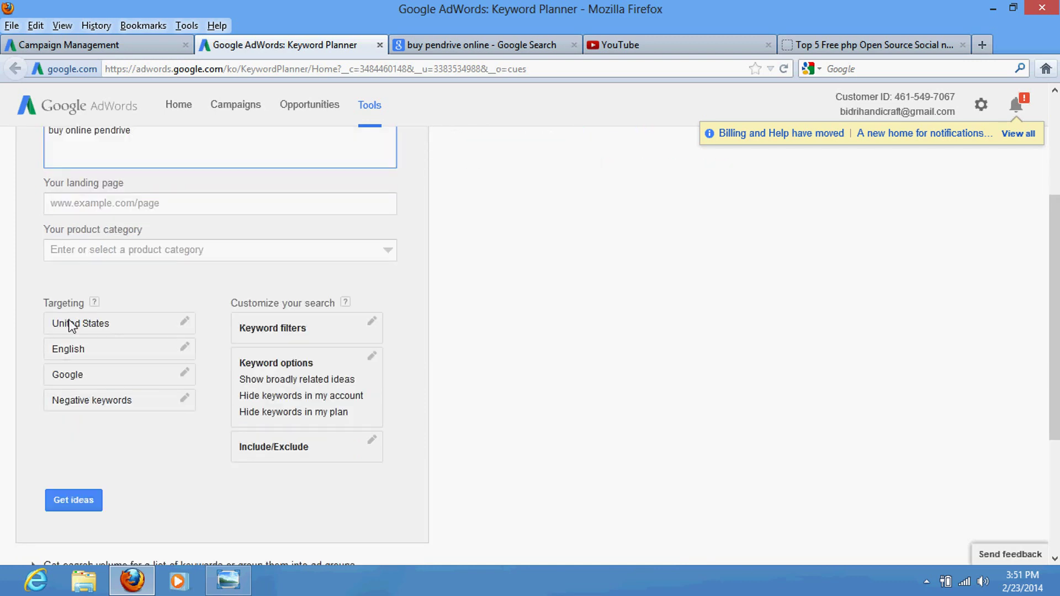
# Step: Replace United States with India as the target location and get keyword ideas
pyautogui.click(185, 323)
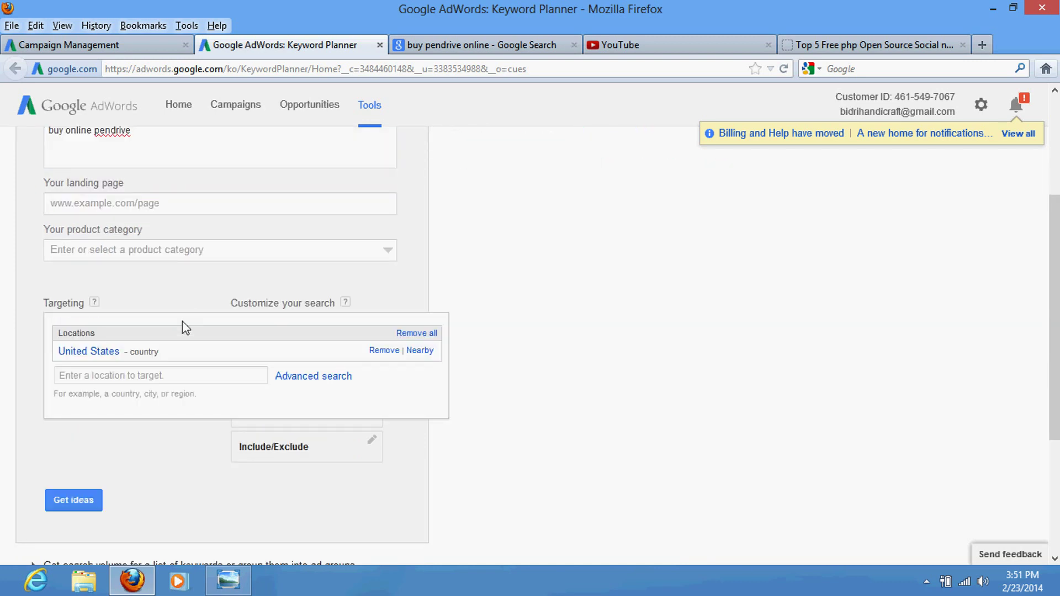
pyautogui.click(383, 350)
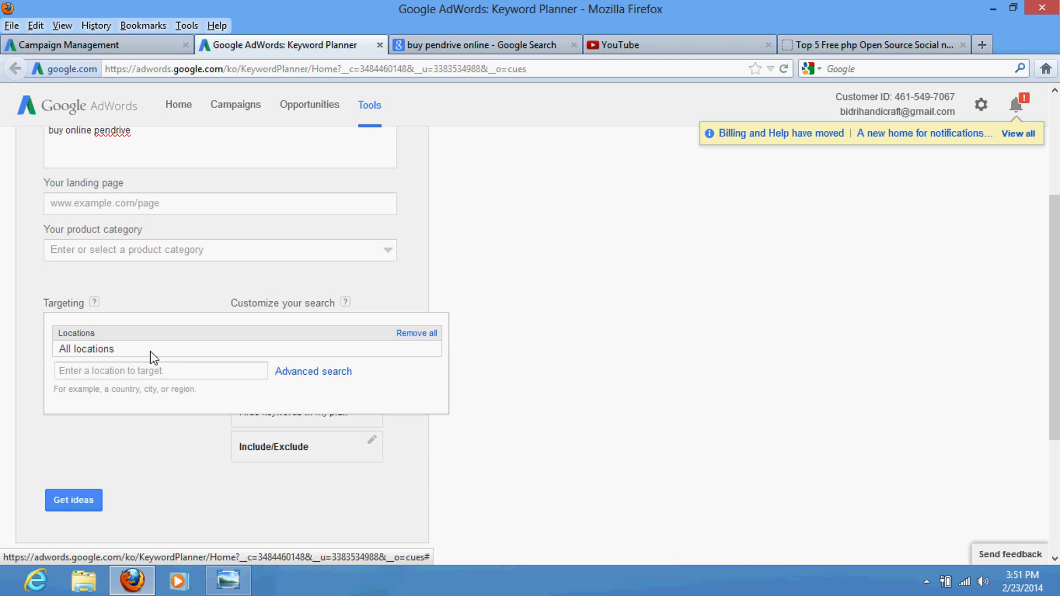
pyautogui.click(133, 373)
pyautogui.write('india')
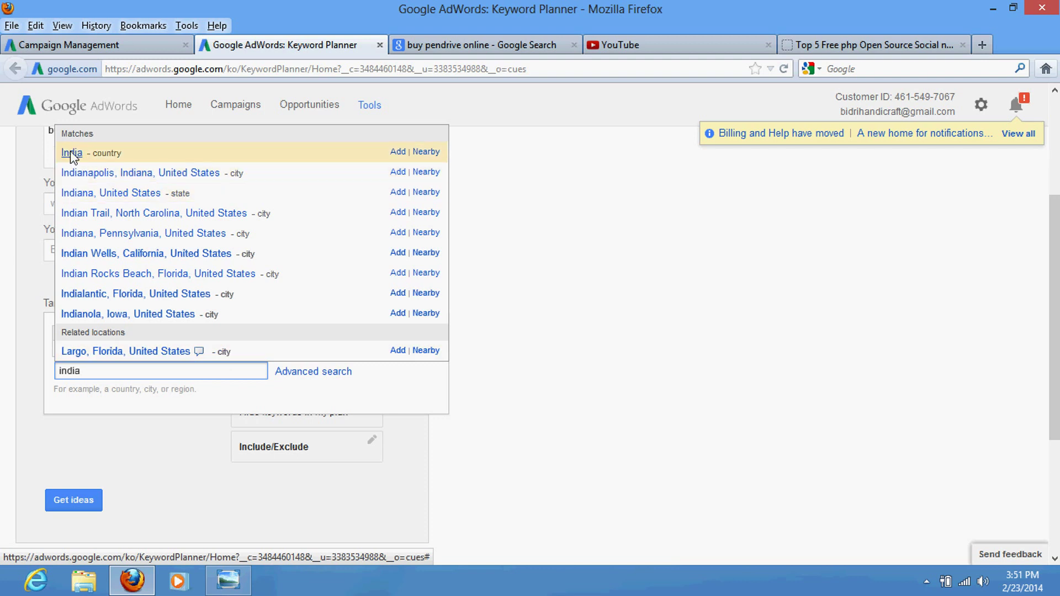
pyautogui.click(85, 153)
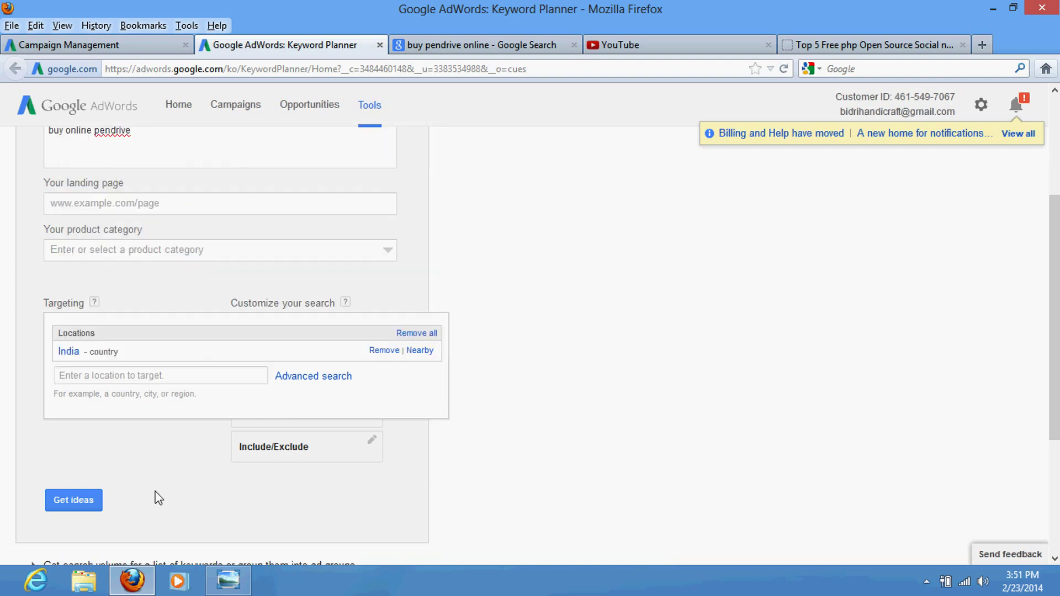
pyautogui.click(75, 501)
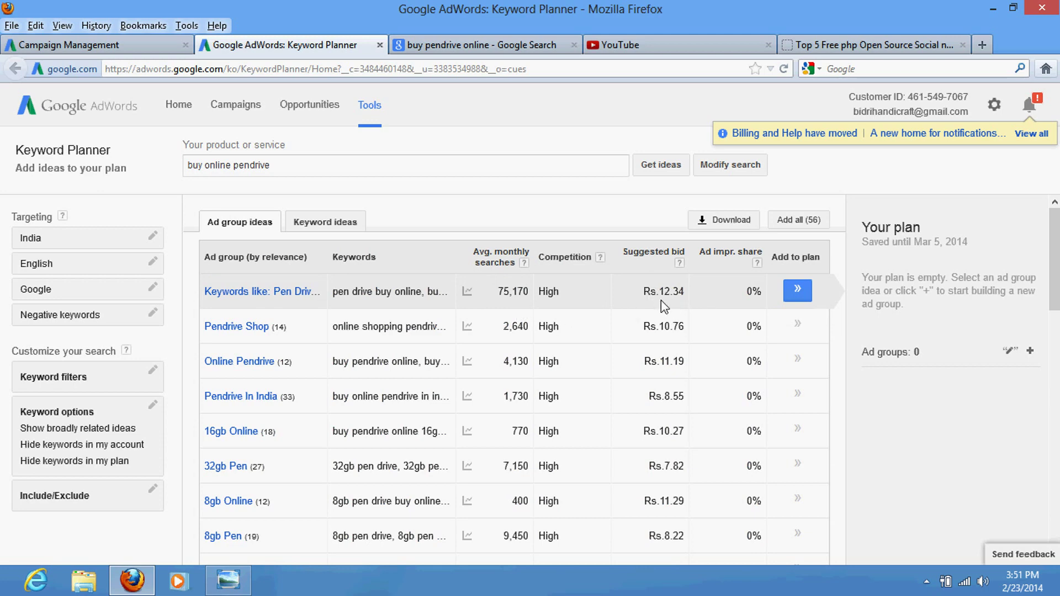
# Step: Open the 'Keywords like: Pen Drive Online' ideas and highlight the first keyword's Rs.9.98 bid
pyautogui.click(245, 291)
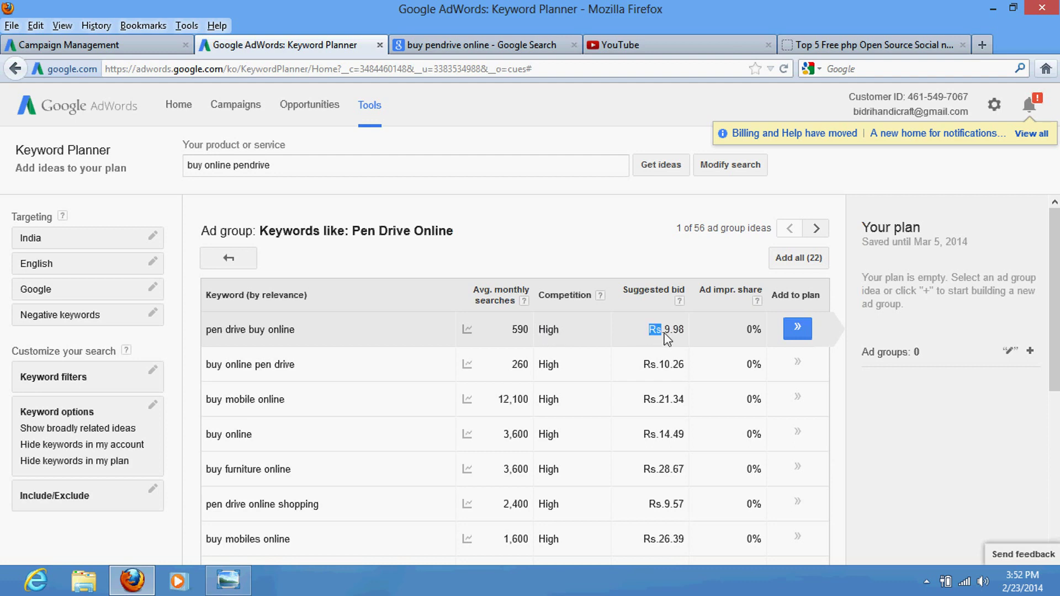
pyautogui.moveTo(667, 340); pyautogui.dragTo(686, 343)
pyautogui.click(650, 338)
pyautogui.moveTo(647, 332); pyautogui.dragTo(685, 340)
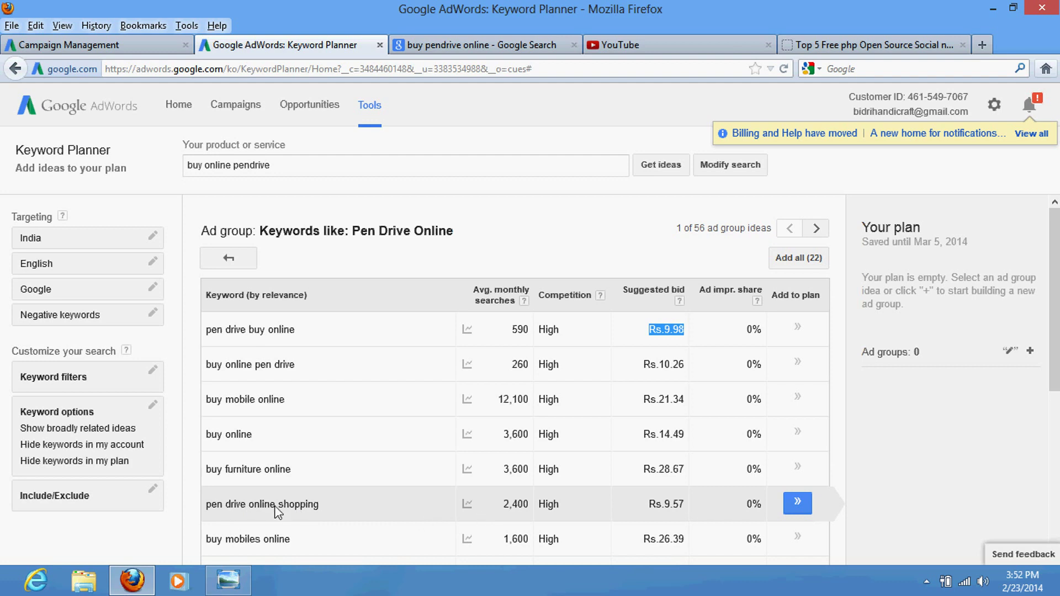
# Step: Highlight the Rs.9.57 bid and the keyword 'pen drive online shopping'
pyautogui.scroll(-2, 249, 502)
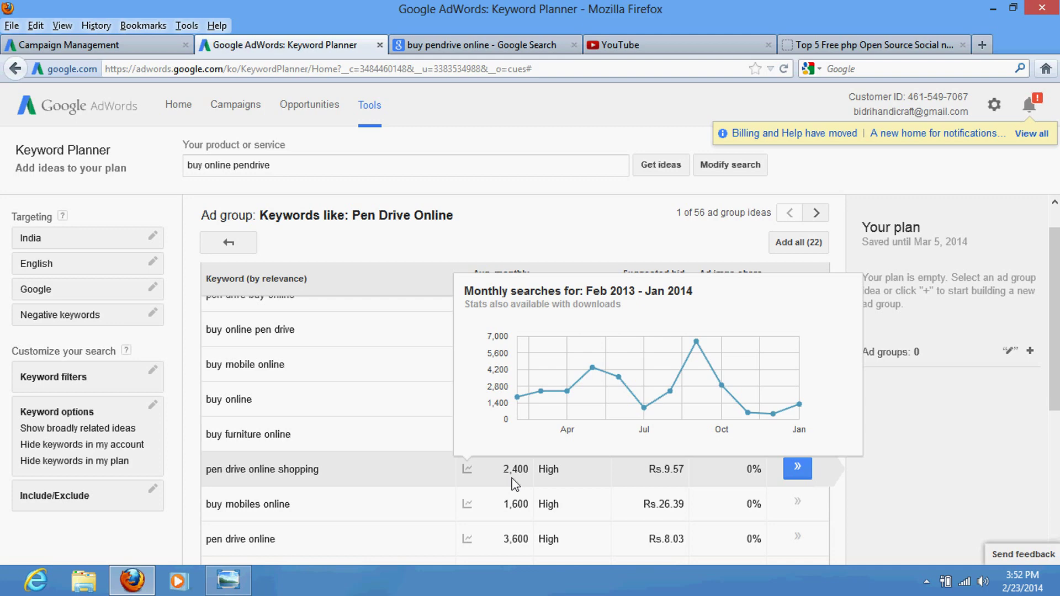
pyautogui.scroll(2, 519, 485)
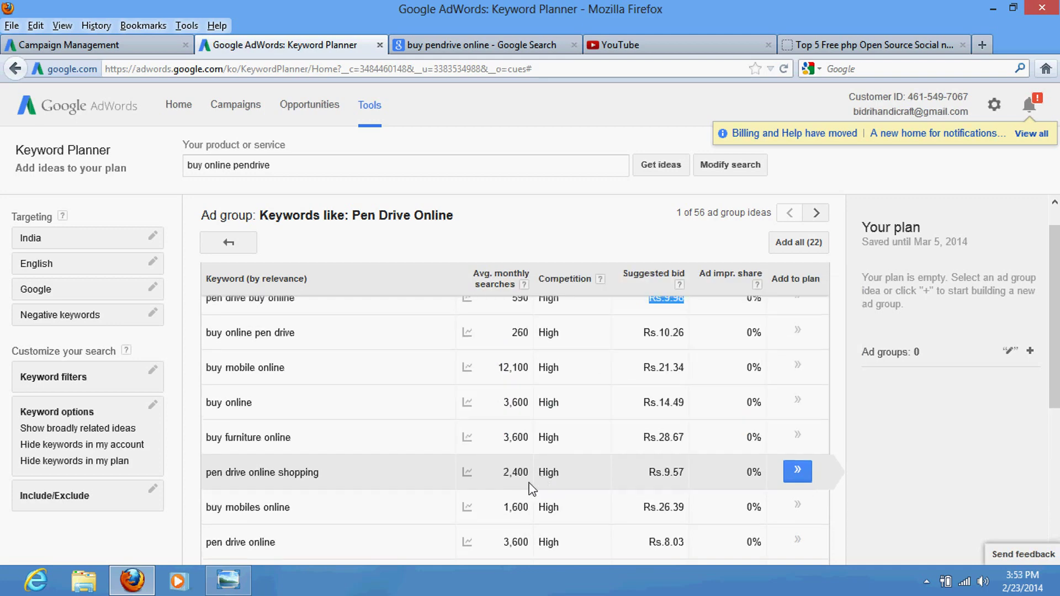
pyautogui.scroll(-2, 514, 491)
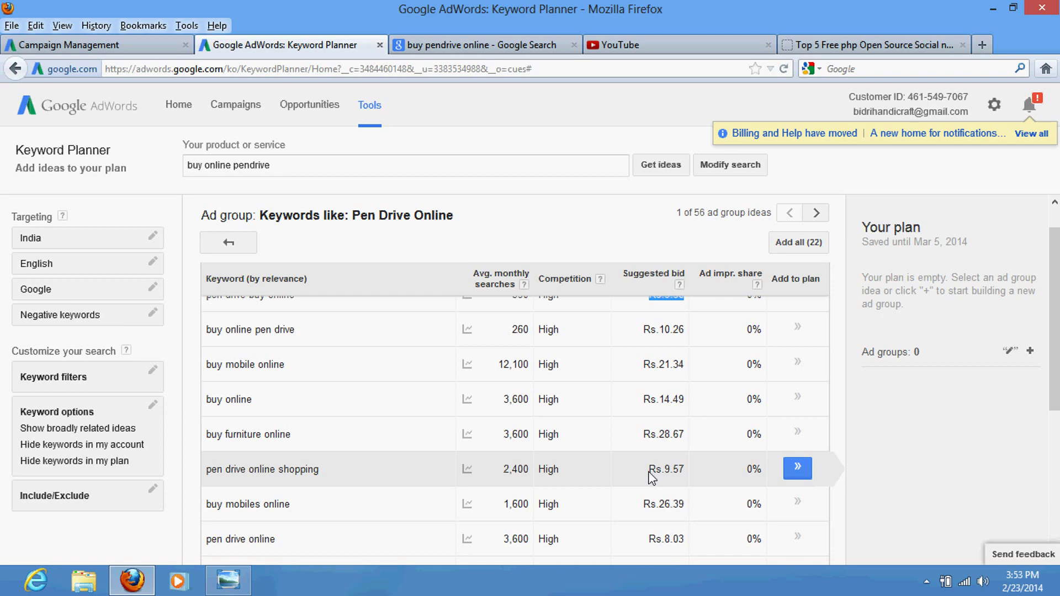
pyautogui.moveTo(648, 471); pyautogui.dragTo(683, 477)
pyautogui.moveTo(327, 470); pyautogui.dragTo(210, 475)
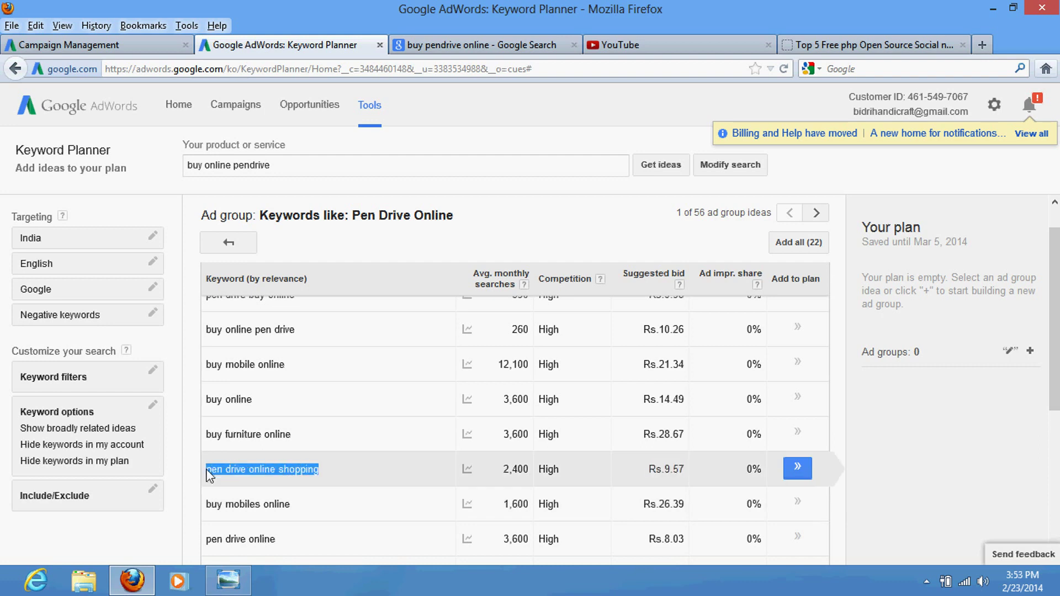
# Step: Copy the keyword 'pen drive online shopping' from Keyword Planner
pyautogui.rightClick(262, 469)
pyautogui.click(299, 480)
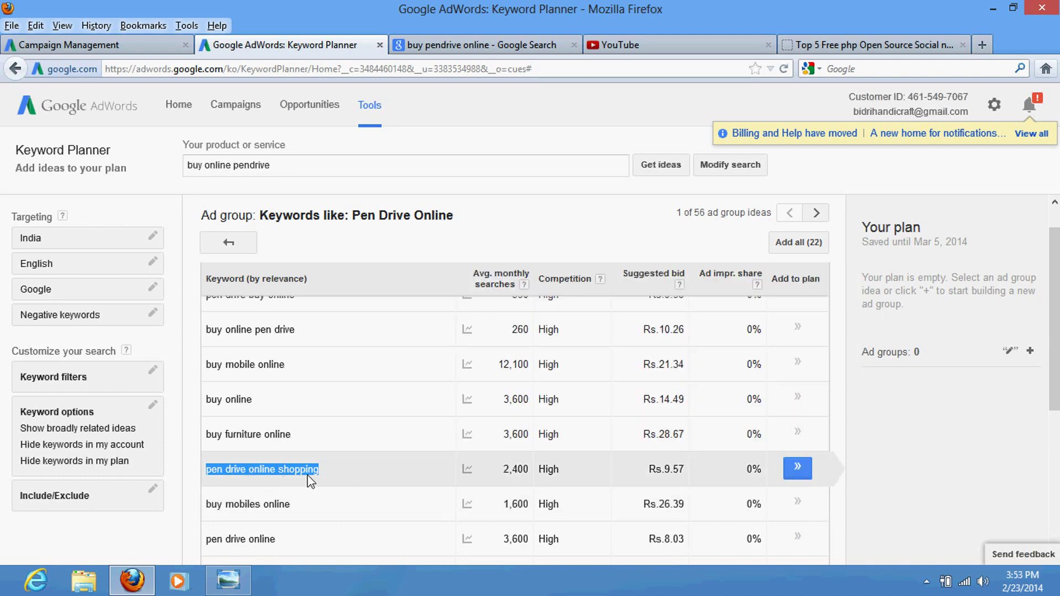
pyautogui.scroll(1, 274, 347)
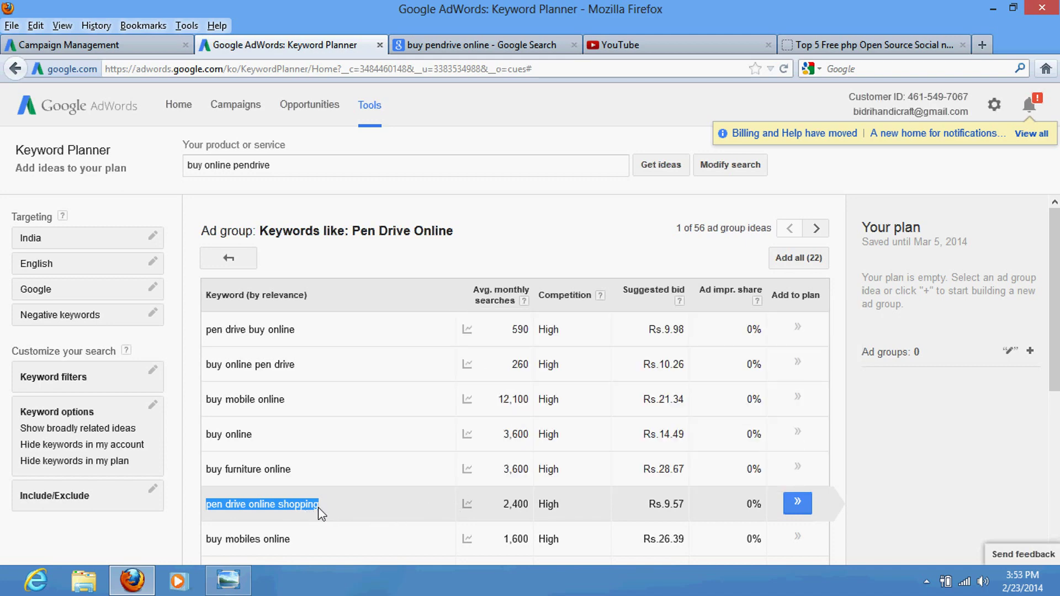
pyautogui.rightClick(299, 502)
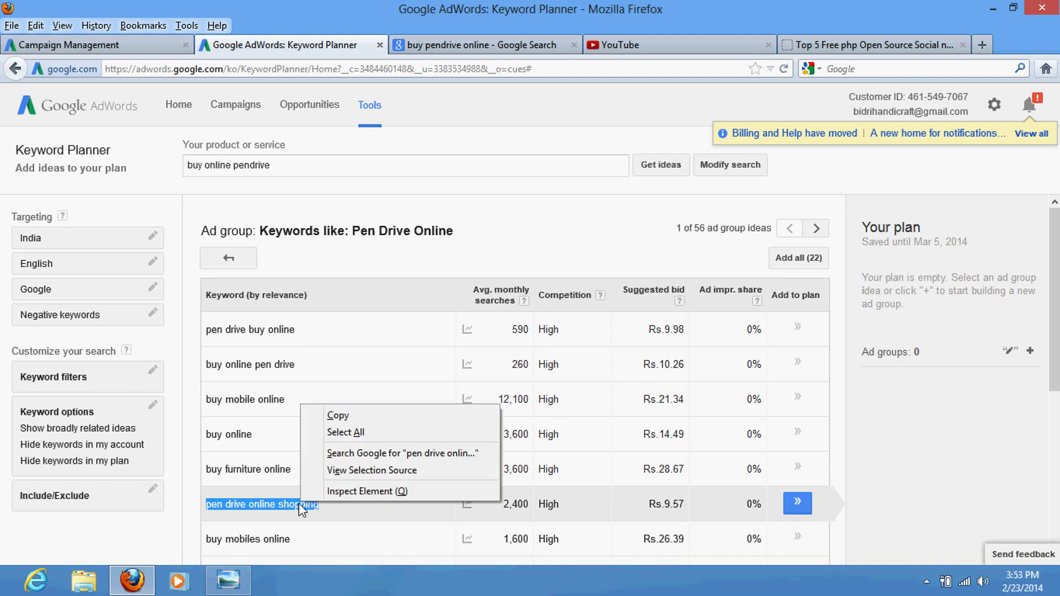
pyautogui.click(338, 415)
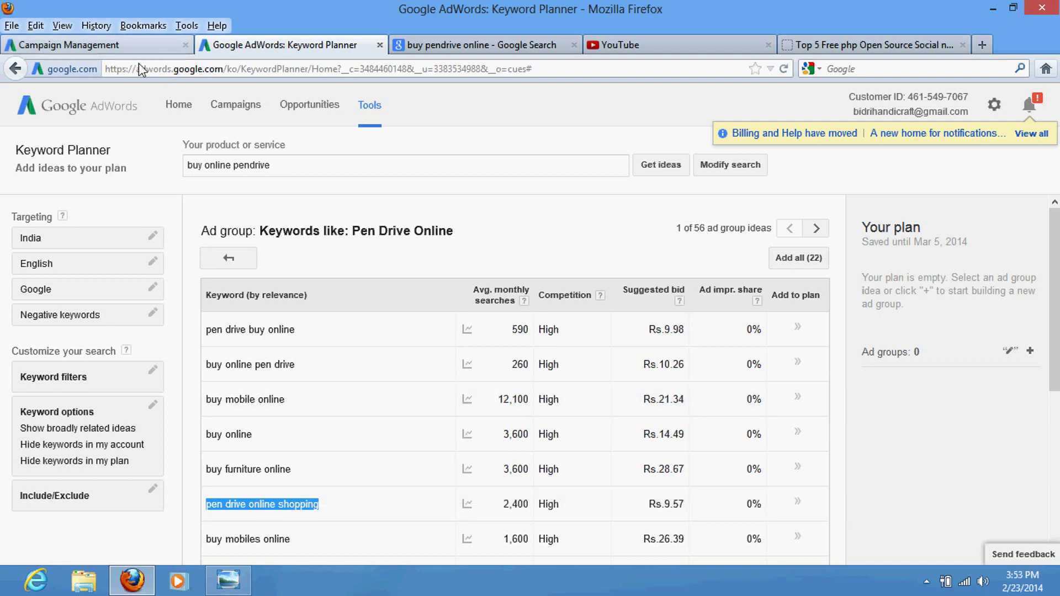
# Step: Paste 'pen drive online shopping' as the ad group's first keyword, then return to Keyword Planner
pyautogui.click(138, 45)
pyautogui.click(261, 293)
pyautogui.rightClick(269, 283)
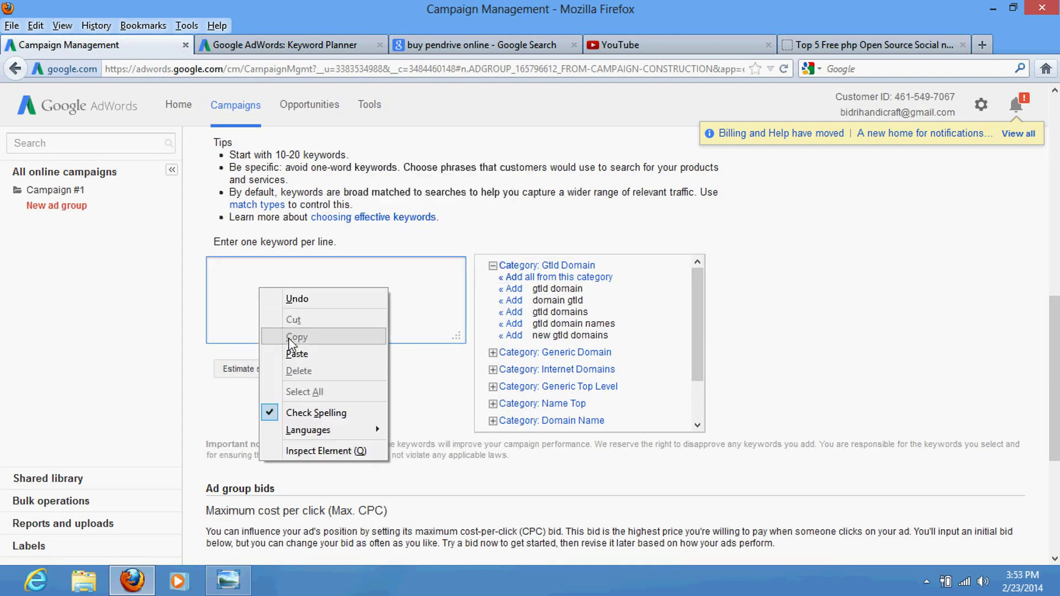
pyautogui.click(296, 353)
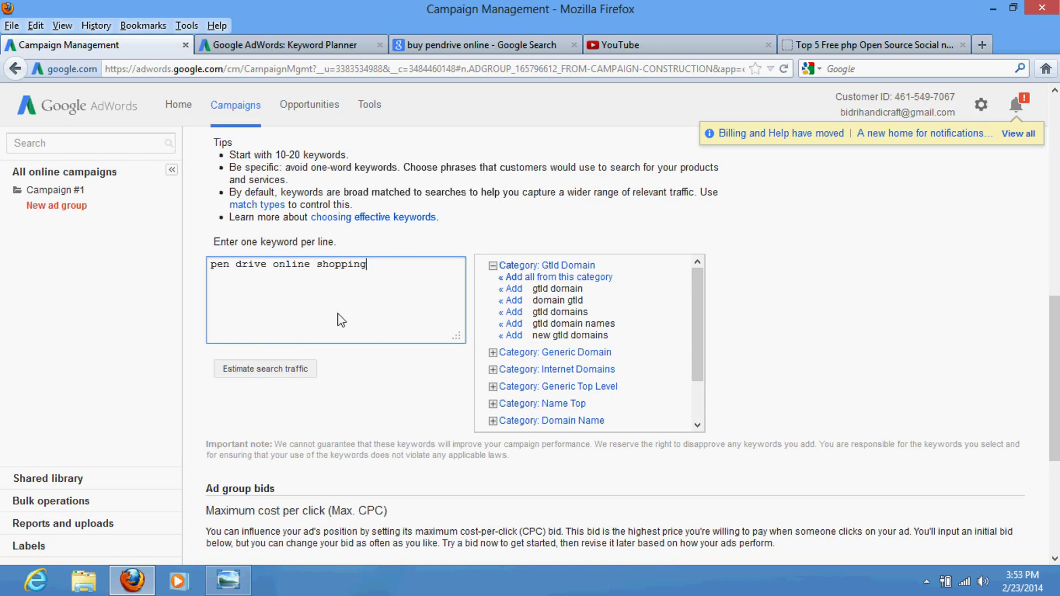
pyautogui.press('Return')
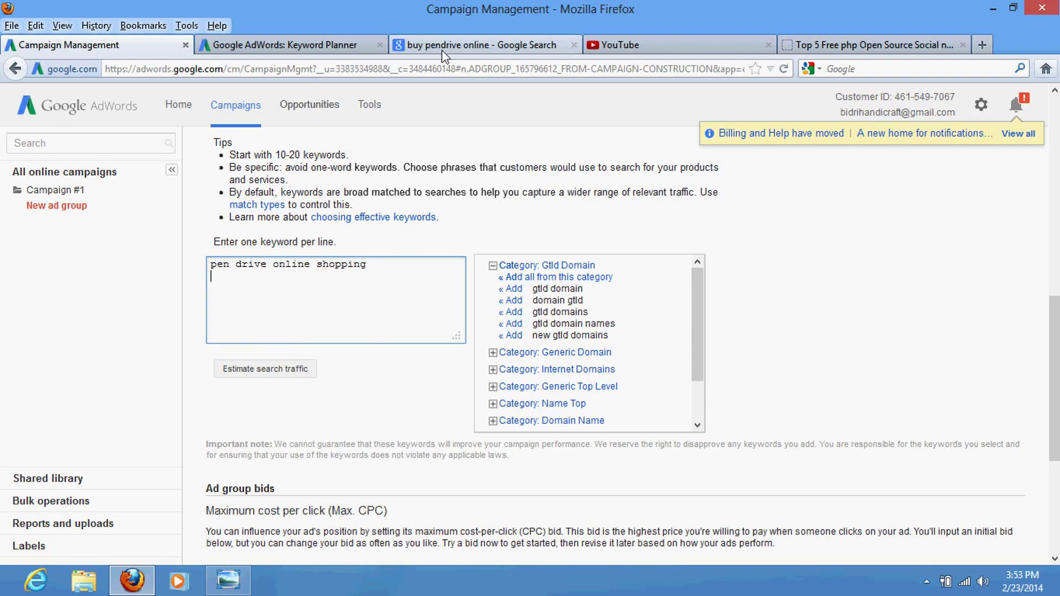
pyautogui.click(342, 44)
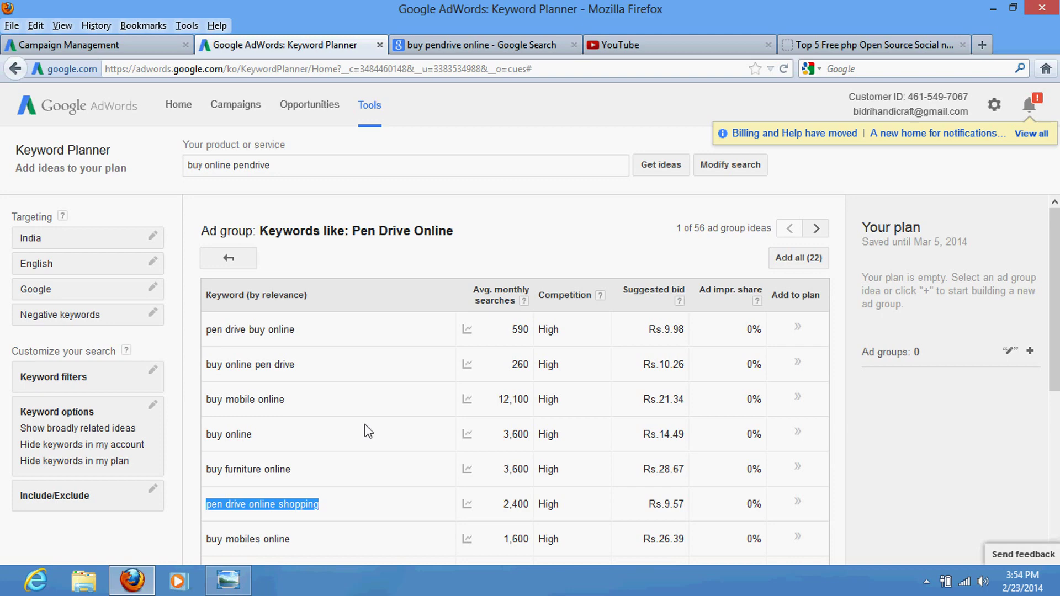
pyautogui.scroll(-1, 353, 364)
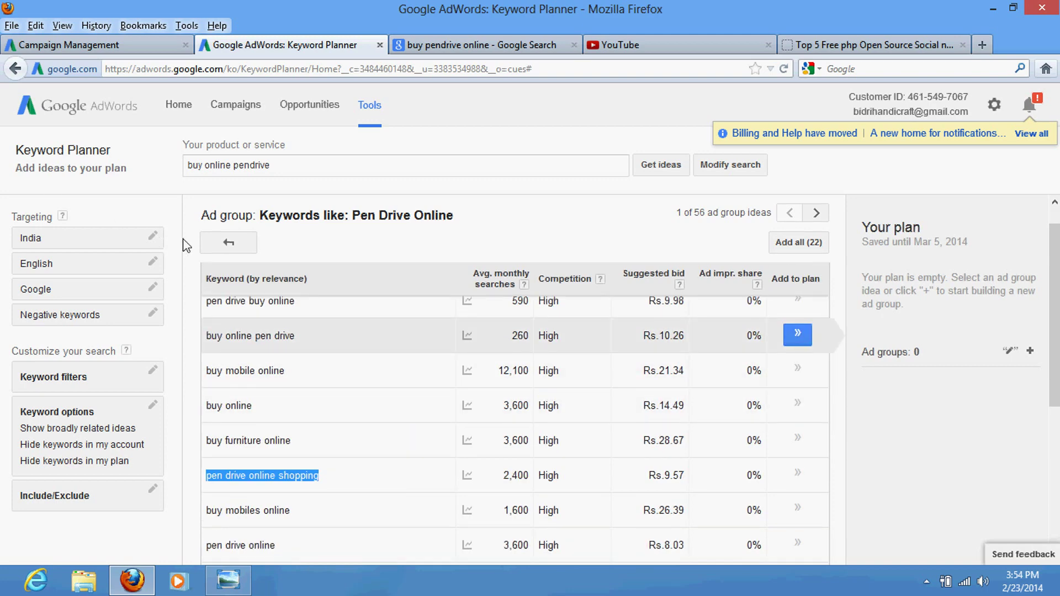
pyautogui.scroll(-1, 199, 243)
# Step: Open the 16gb Online ad group idea and copy 'buy pendrive online 16gb'
pyautogui.click(228, 243)
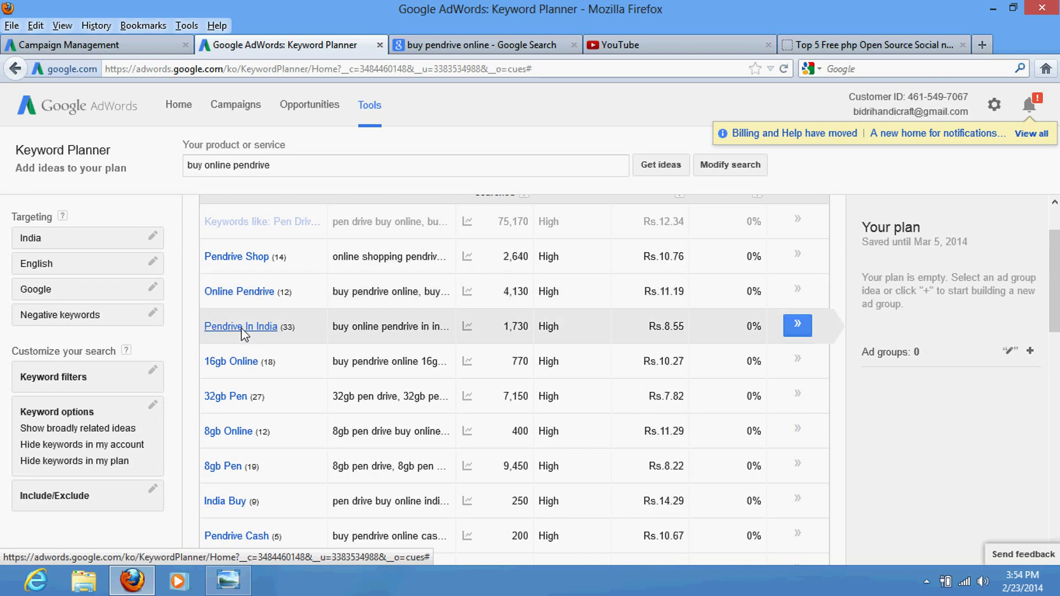
pyautogui.click(233, 364)
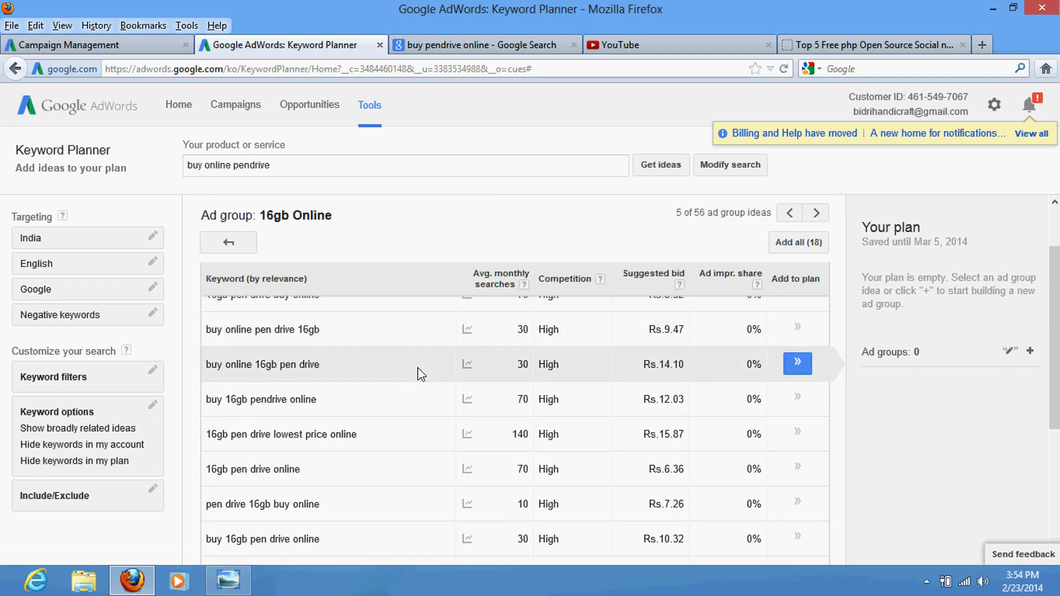
pyautogui.moveTo(467, 365)
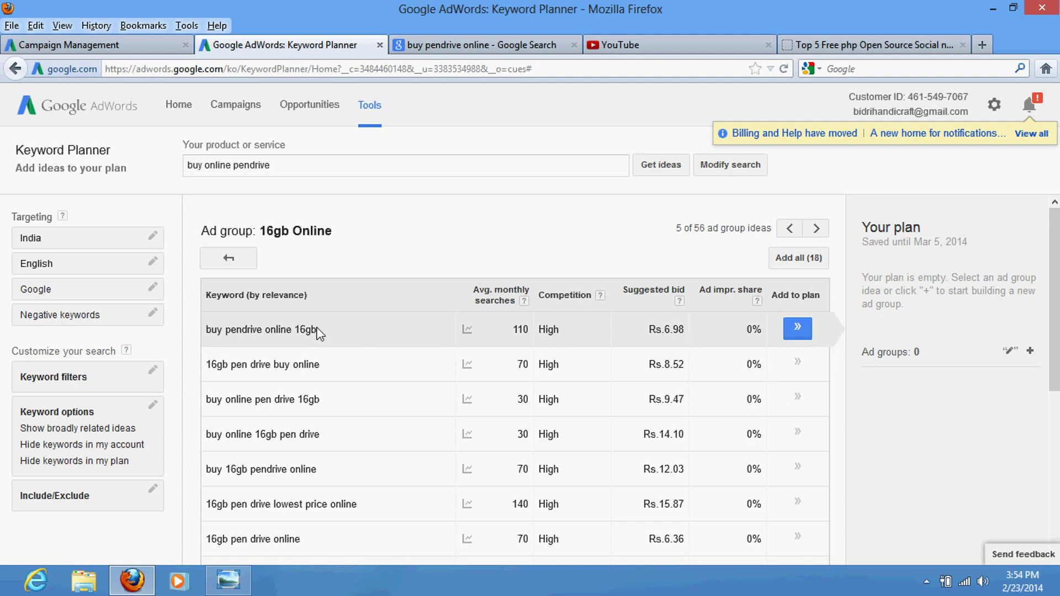
pyautogui.moveTo(318, 332); pyautogui.dragTo(206, 337)
pyautogui.rightClick(227, 333)
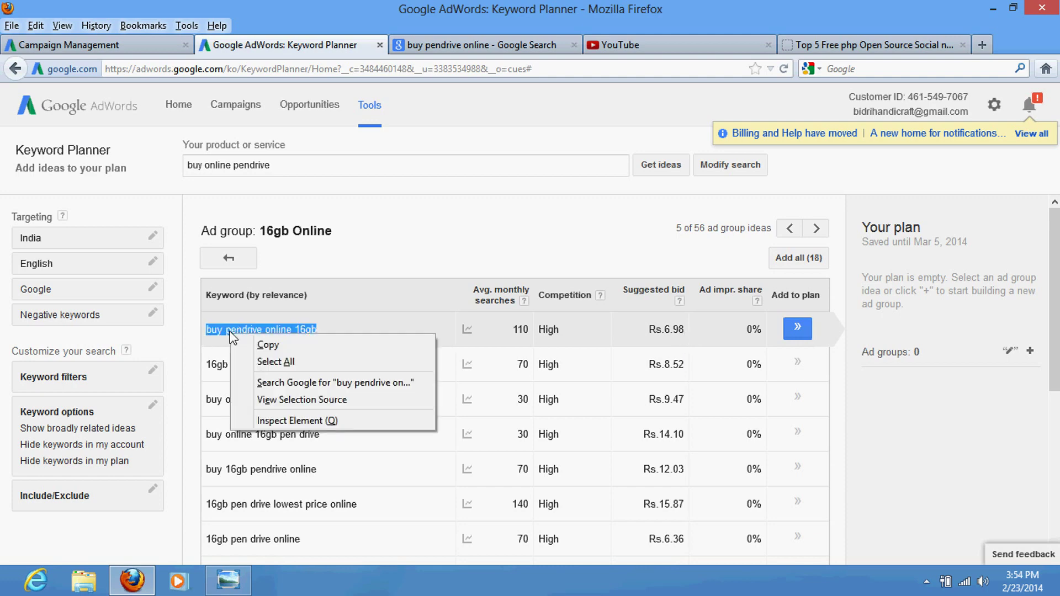
pyautogui.click(259, 343)
# Step: Paste 'buy pendrive online 16gb' into the ad group's keyword box as the second keyword
pyautogui.click(130, 42)
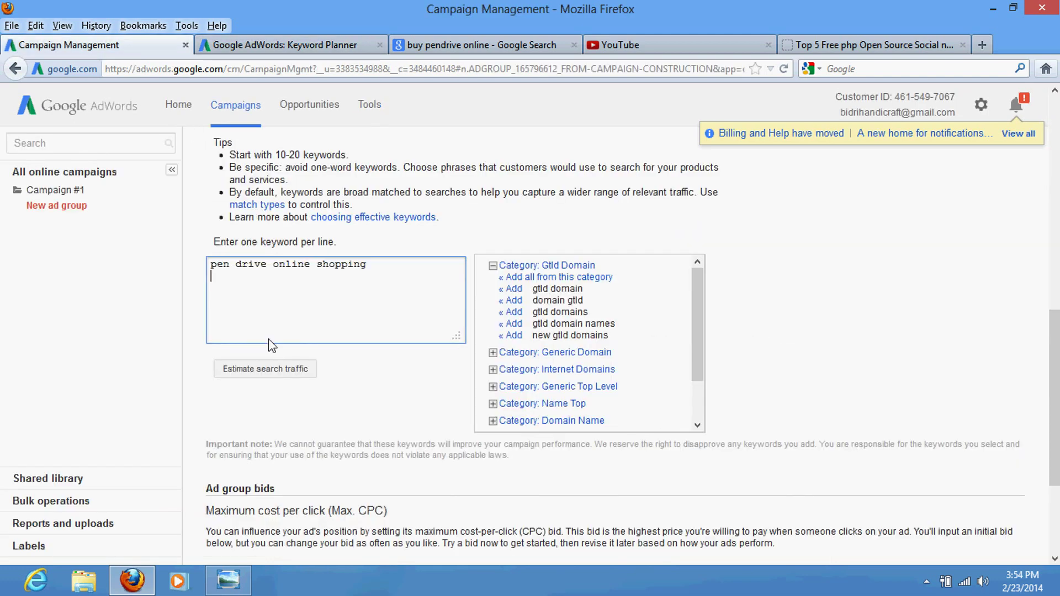
pyautogui.rightClick(265, 288)
pyautogui.click(300, 352)
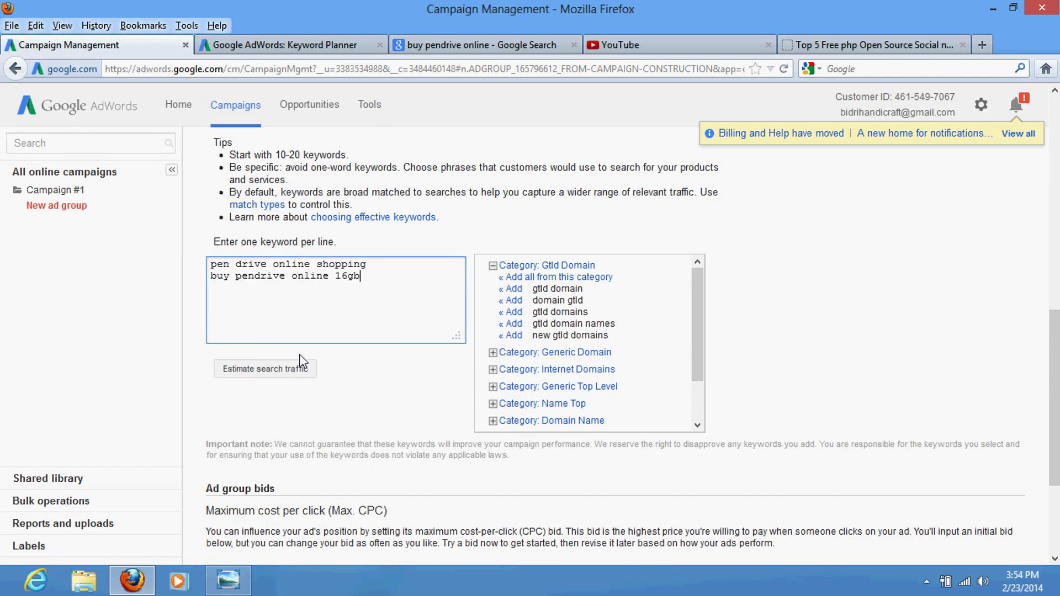
pyautogui.click(280, 45)
pyautogui.click(132, 44)
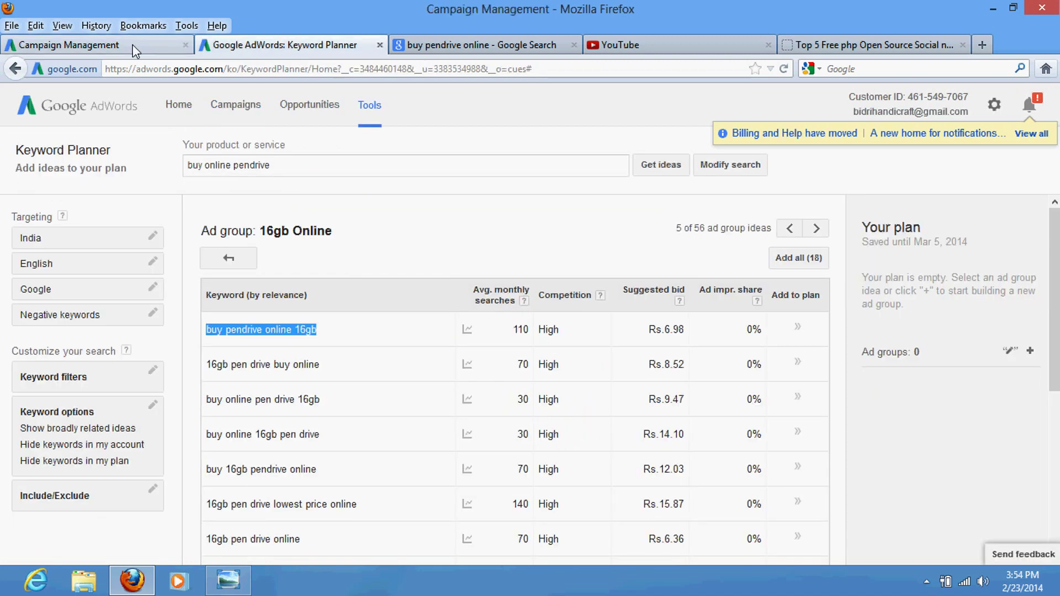
pyautogui.click(326, 45)
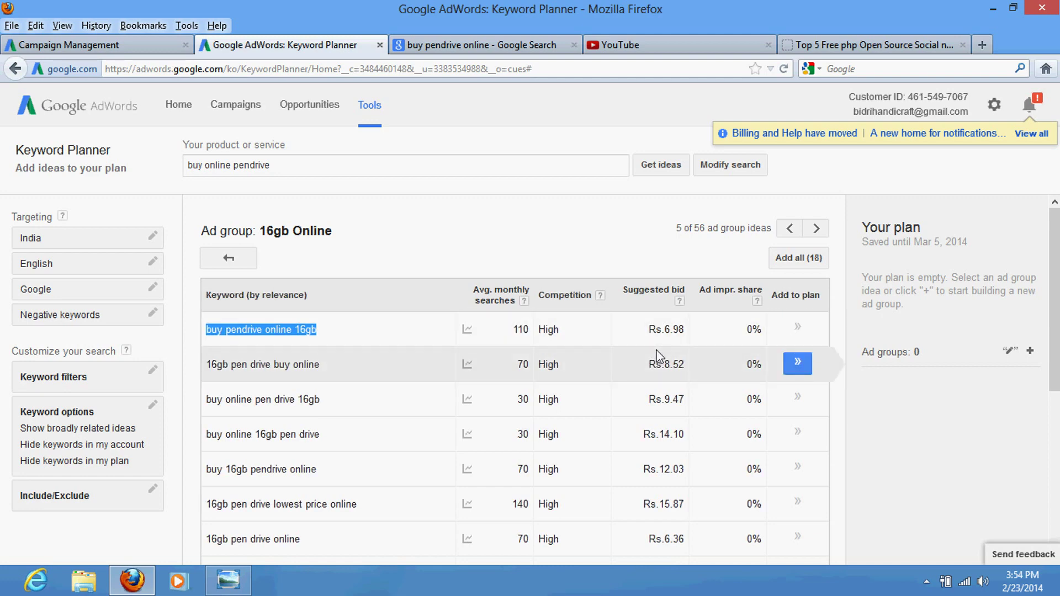
pyautogui.click(159, 46)
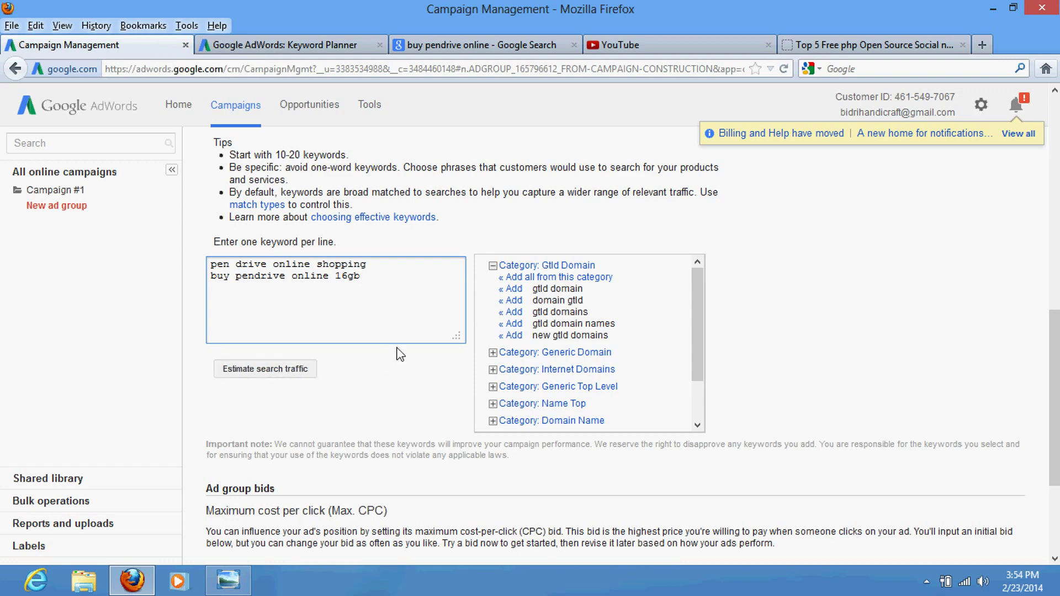
# Step: Change the default bid from 50.00 to 12 and save the ad group for billing
pyautogui.scroll(-3, 398, 352)
pyautogui.scroll(3, 357, 386)
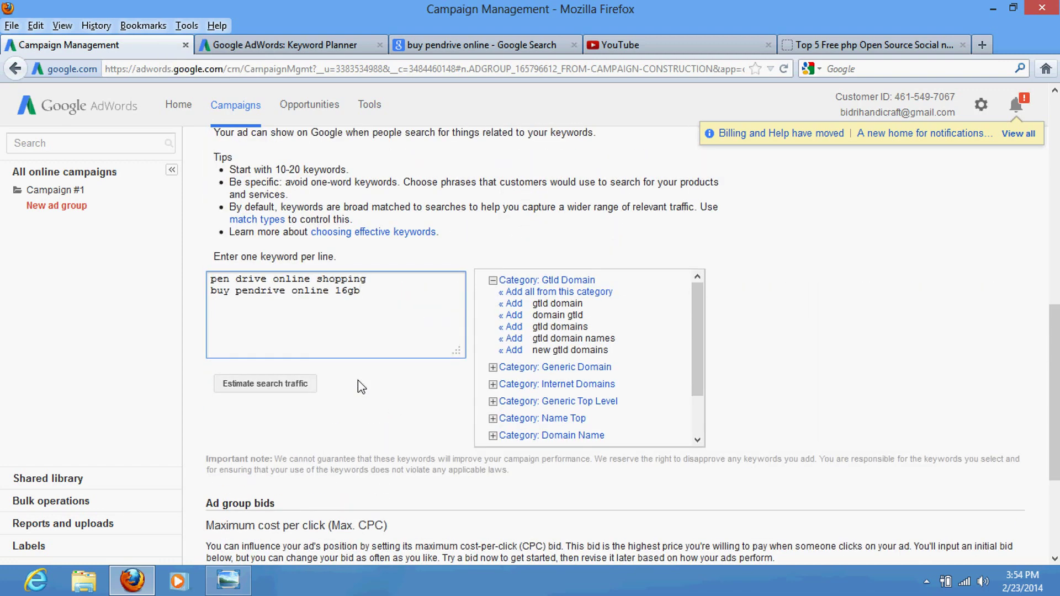
pyautogui.scroll(-3, 352, 397)
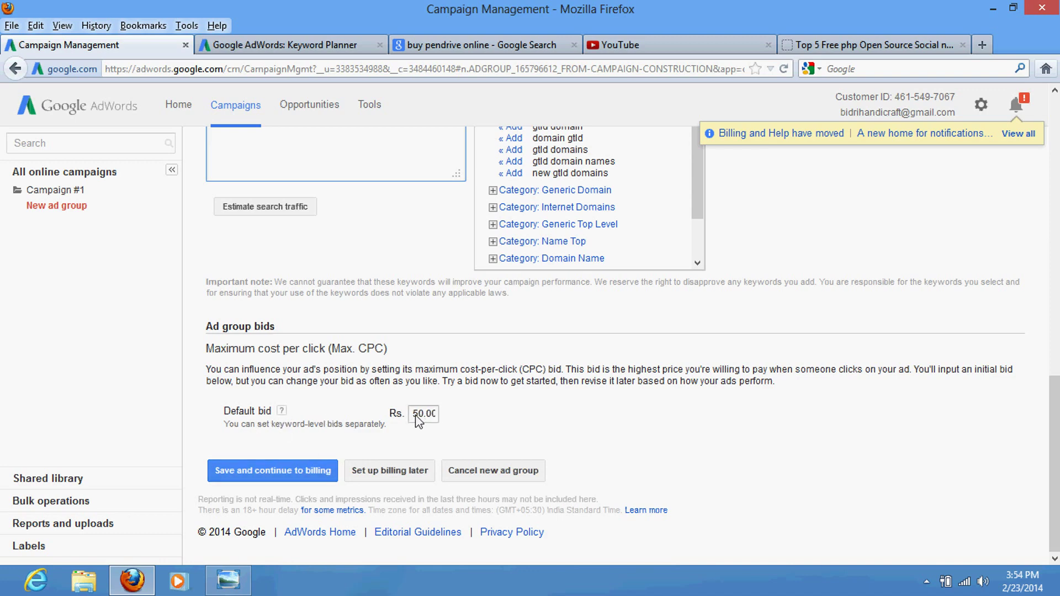
pyautogui.moveTo(412, 415); pyautogui.dragTo(468, 422)
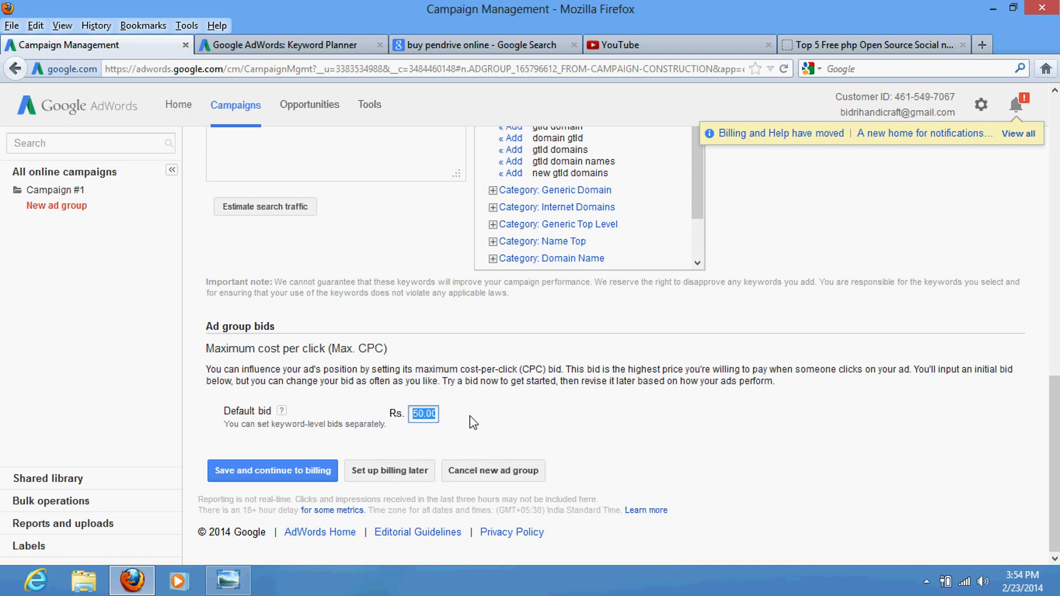
pyautogui.write('12')
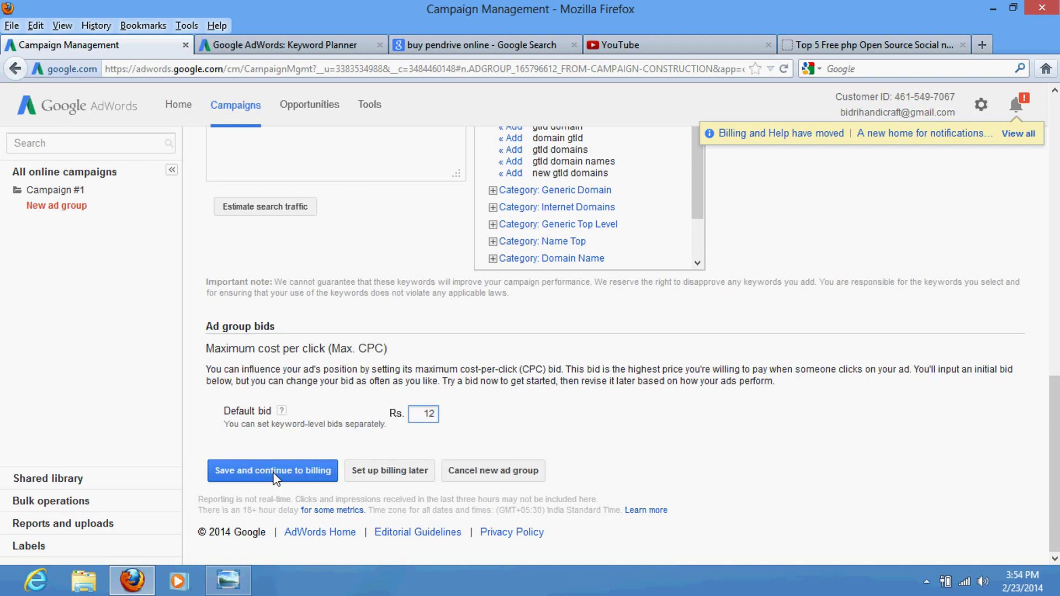
pyautogui.click(275, 476)
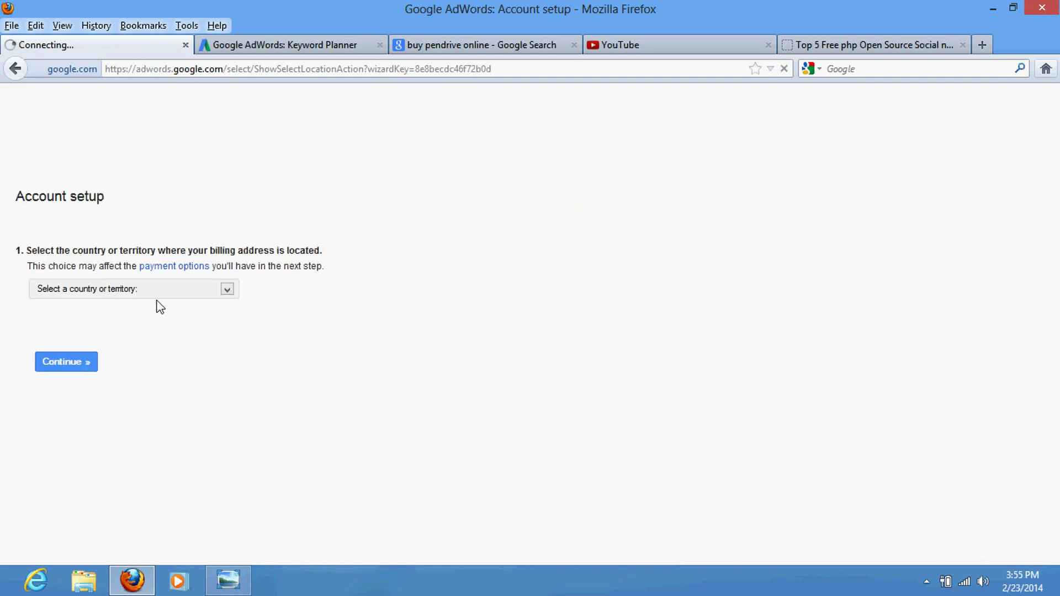
# Step: Choose India as the billing country and continue to the billing profile form
pyautogui.click(212, 245)
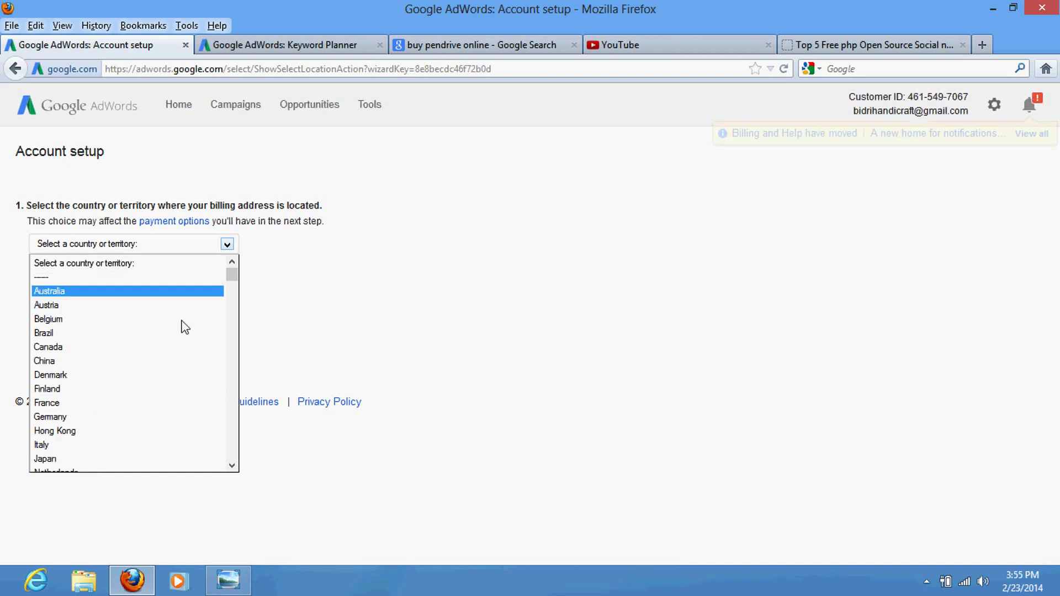
pyautogui.press('i')
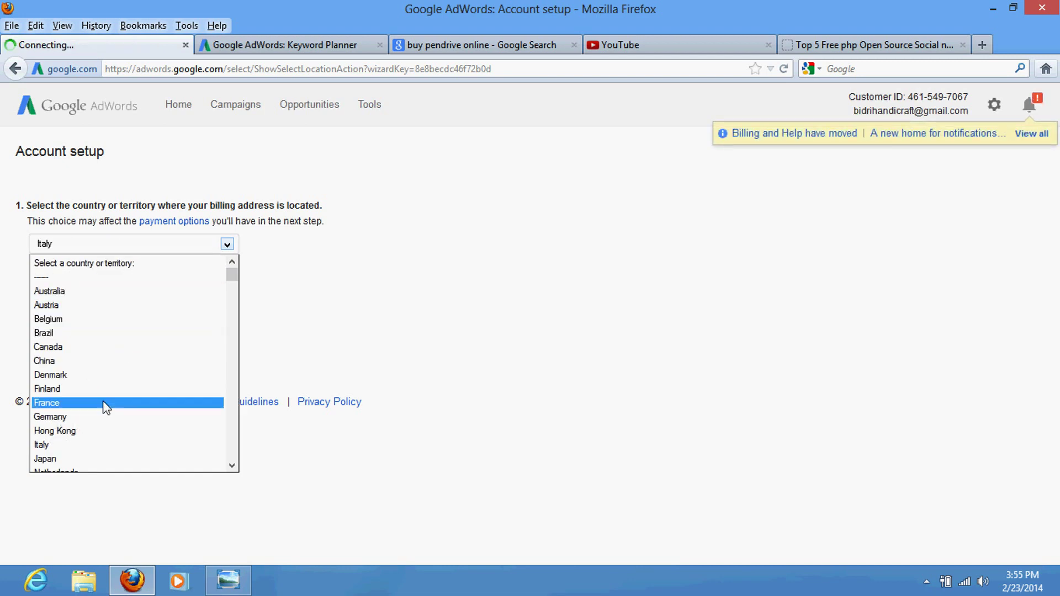
pyautogui.scroll(-3, 104, 403)
pyautogui.scroll(-12, 107, 399)
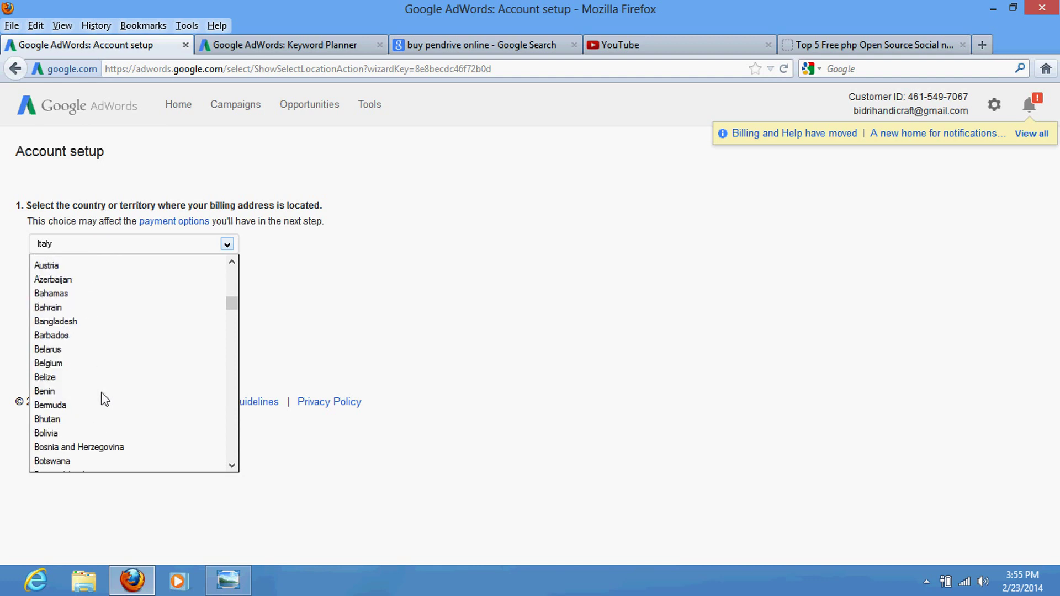
pyautogui.scroll(-11, 103, 399)
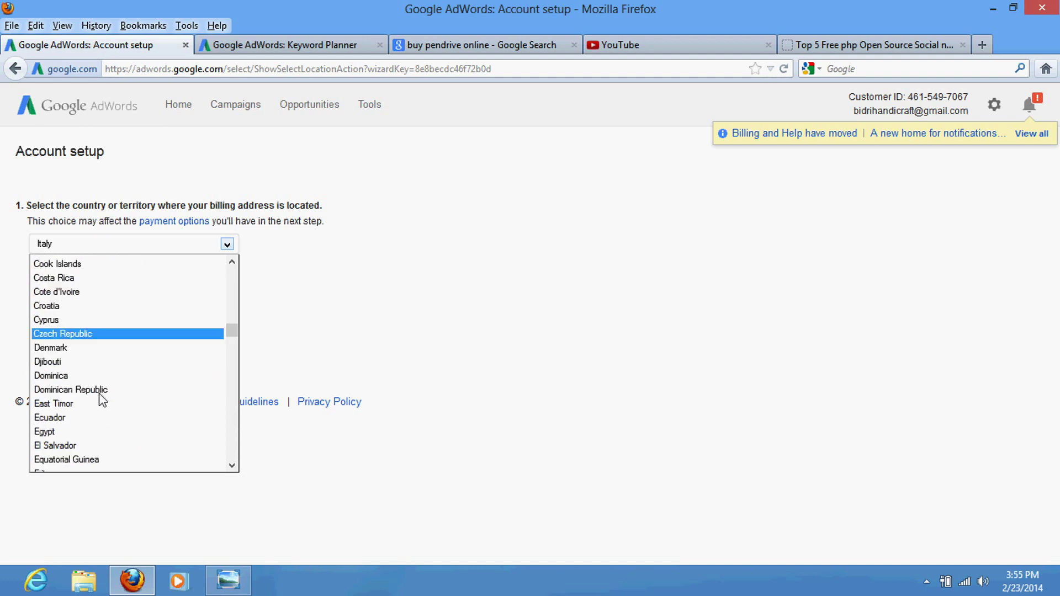
pyautogui.scroll(-14, 72, 427)
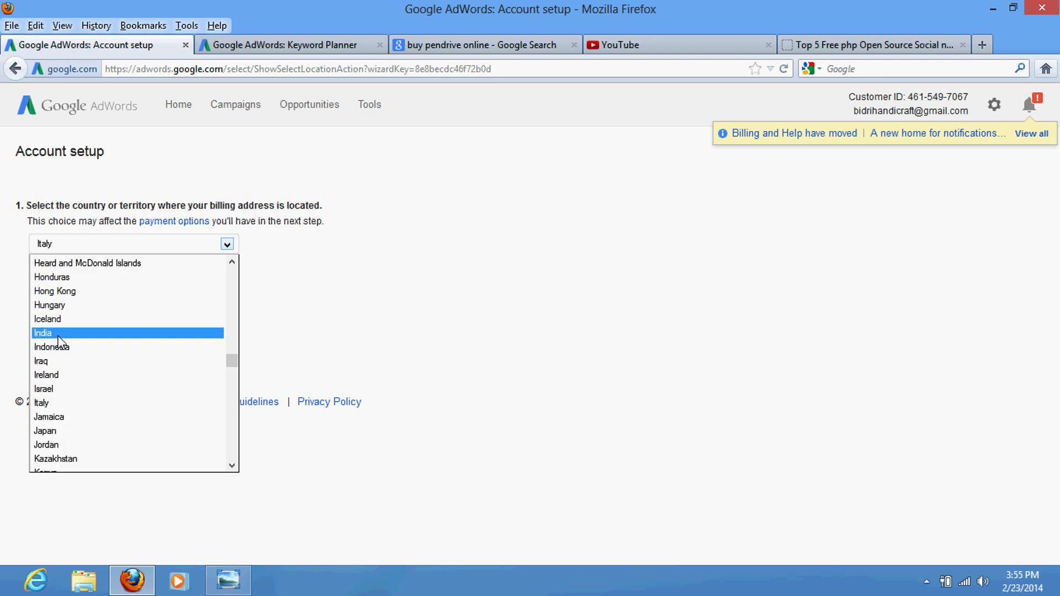
pyautogui.click(68, 335)
pyautogui.click(74, 326)
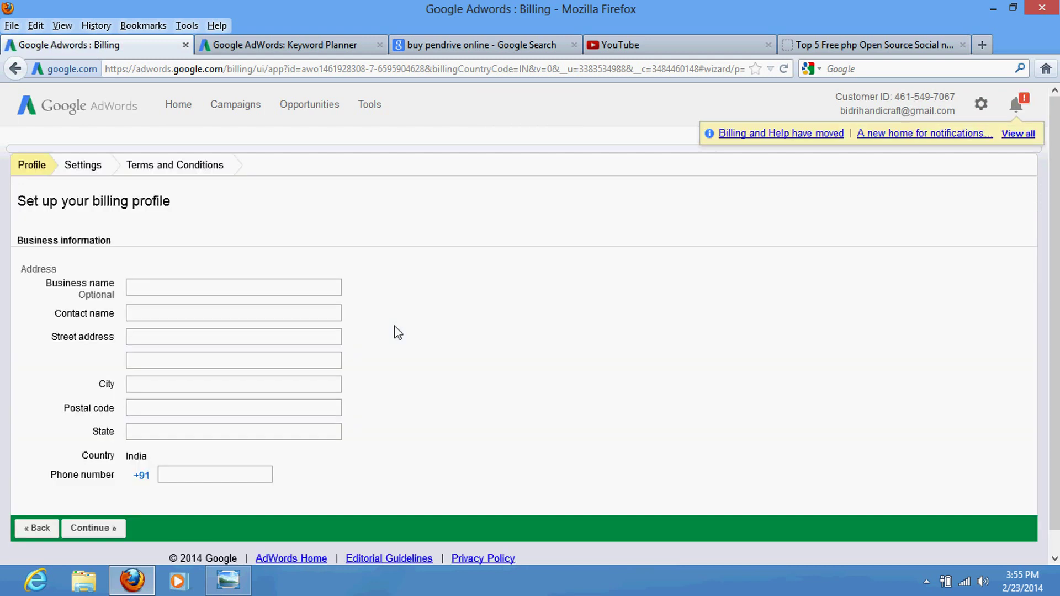
# Step: Fill in the contact's name, both street address lines, the city and the postal code
pyautogui.click(136, 293)
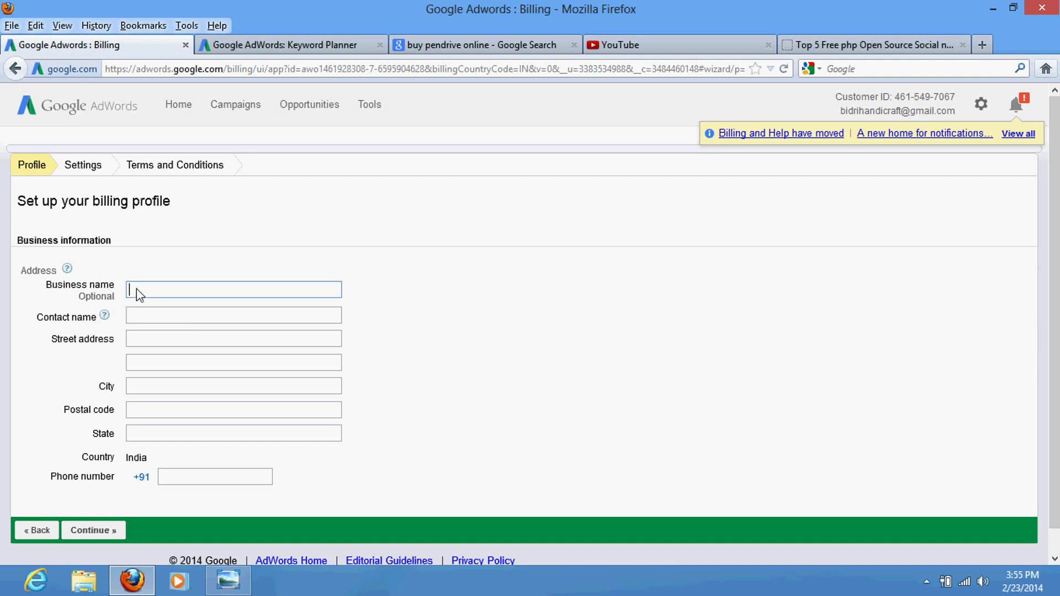
pyautogui.click(147, 324)
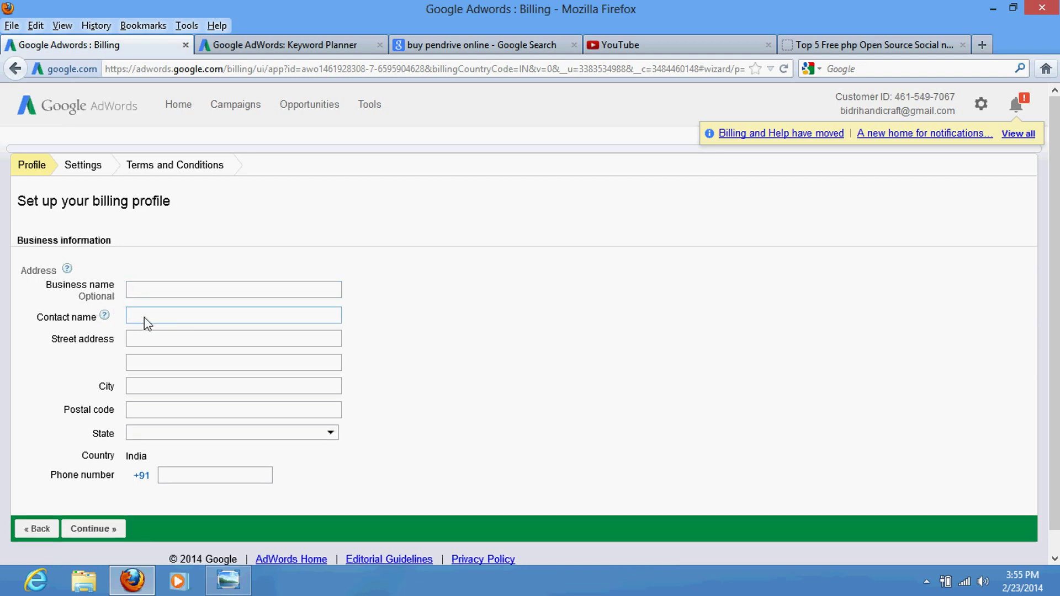
pyautogui.write('manuis')
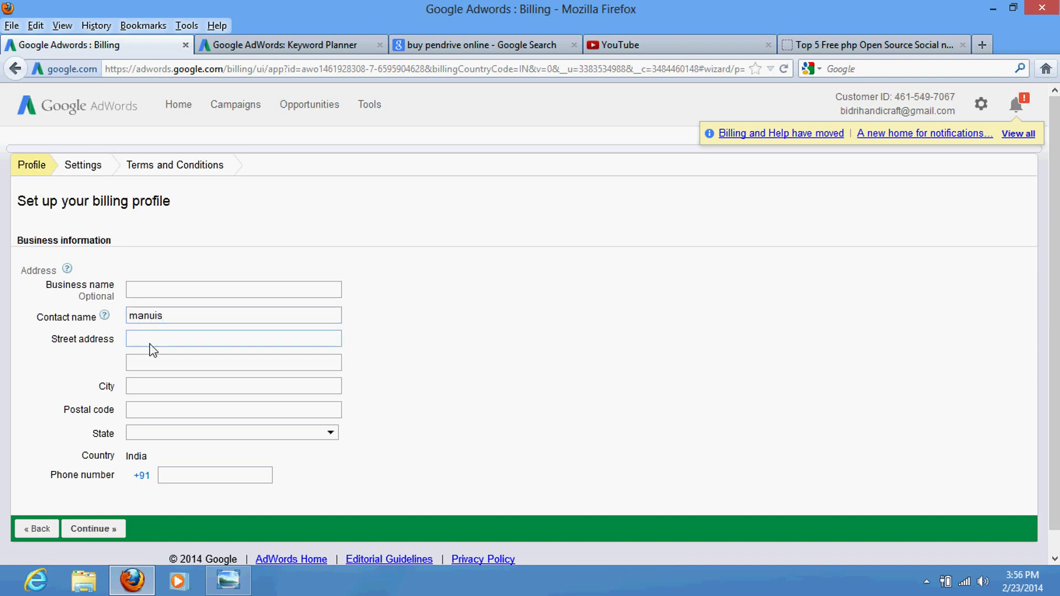
pyautogui.click(150, 344)
pyautogui.write('dfgdfg')
pyautogui.click(167, 366)
pyautogui.write('fghdfgdfg')
pyautogui.click(181, 391)
pyautogui.write('bidar')
pyautogui.click(167, 415)
pyautogui.write('585401')
pyautogui.press('Tab')
# Step: Select Karnataka as the state and enter the contact's phone number
pyautogui.click(332, 434)
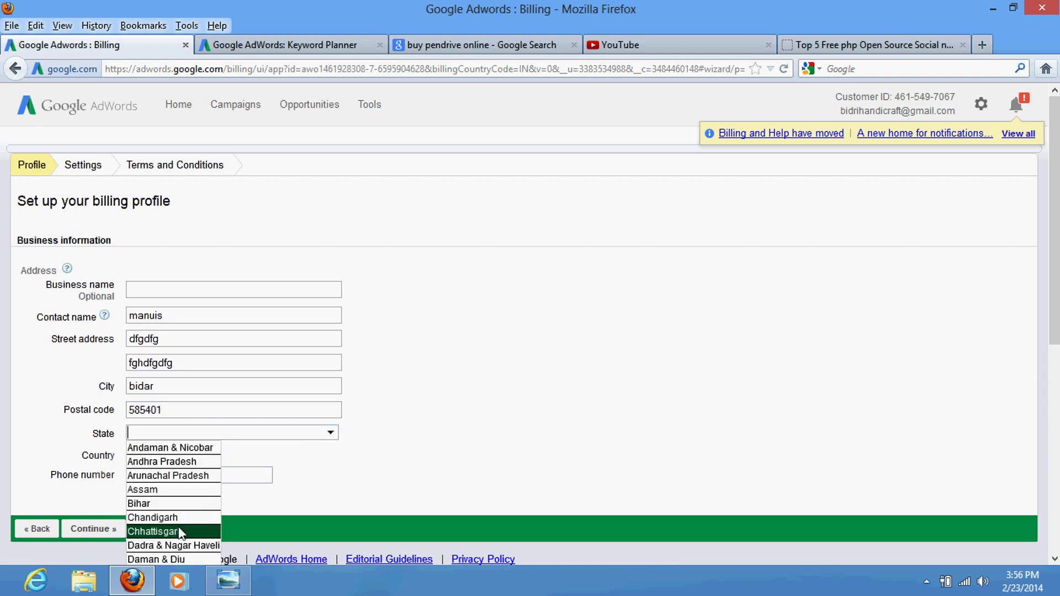
pyautogui.scroll(-6, 175, 556)
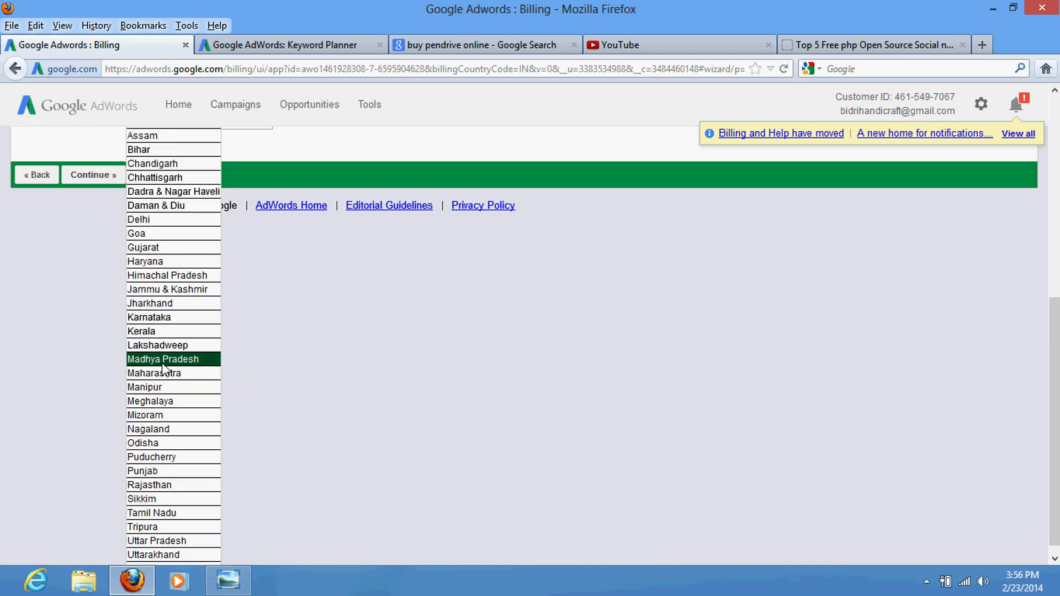
pyautogui.click(157, 317)
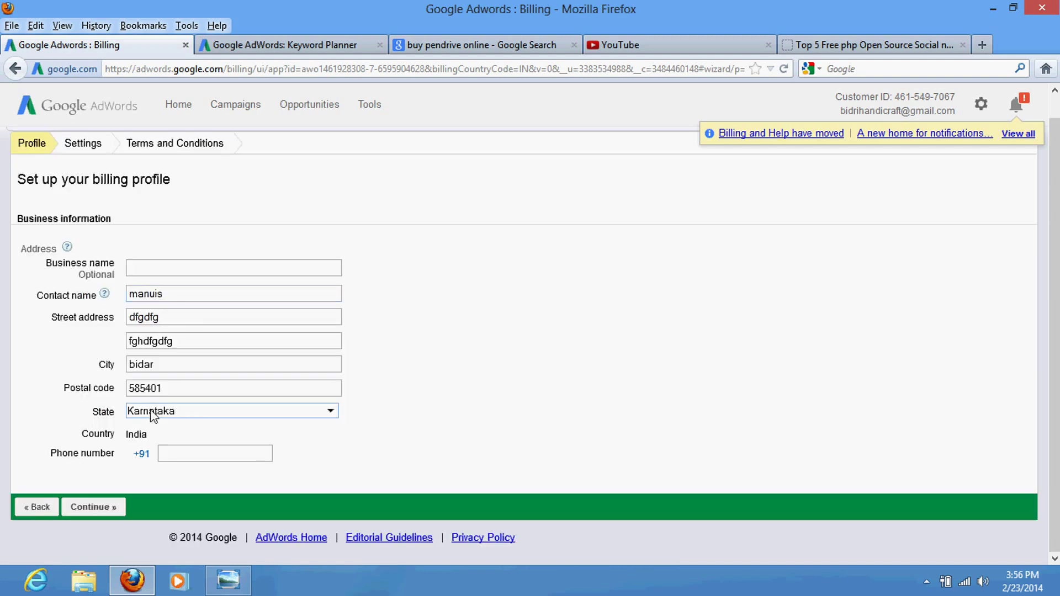
pyautogui.click(177, 450)
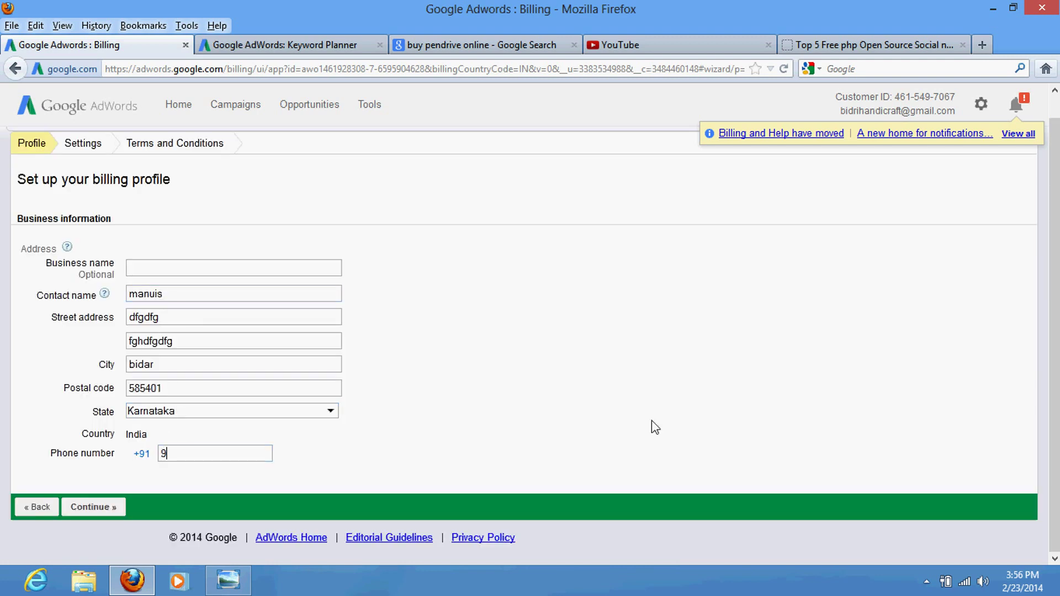
# Step: Submit the billing profile and select Manual payments as the payment method
pyautogui.click(84, 508)
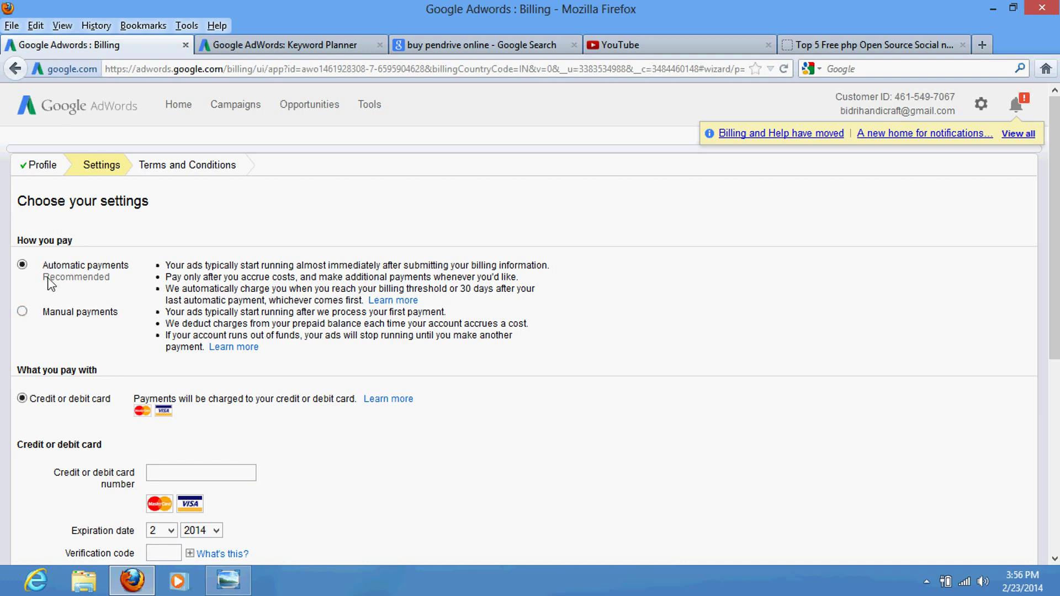
pyautogui.click(22, 311)
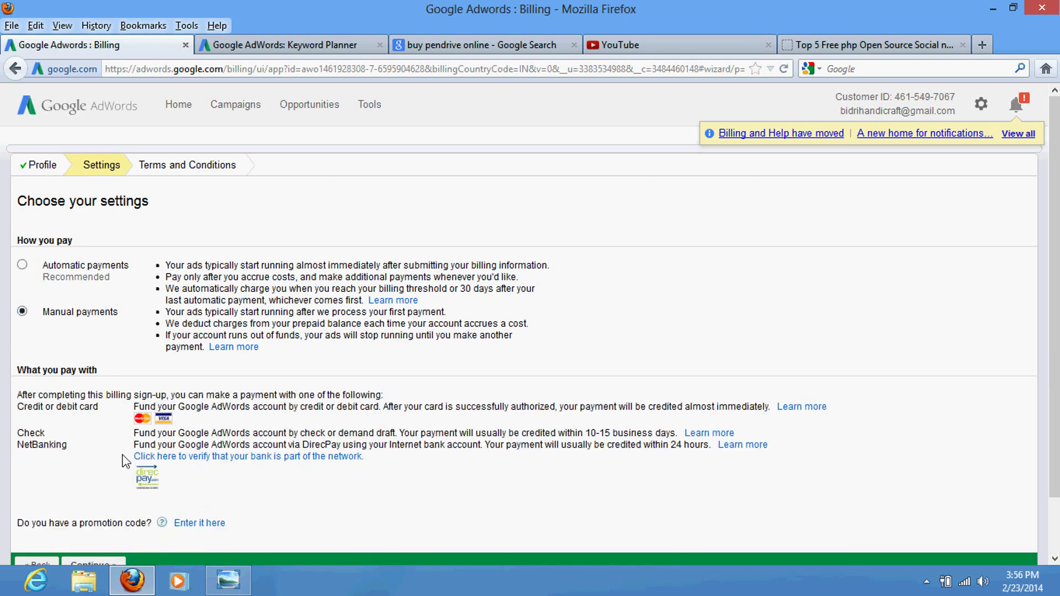
pyautogui.scroll(-2, 68, 456)
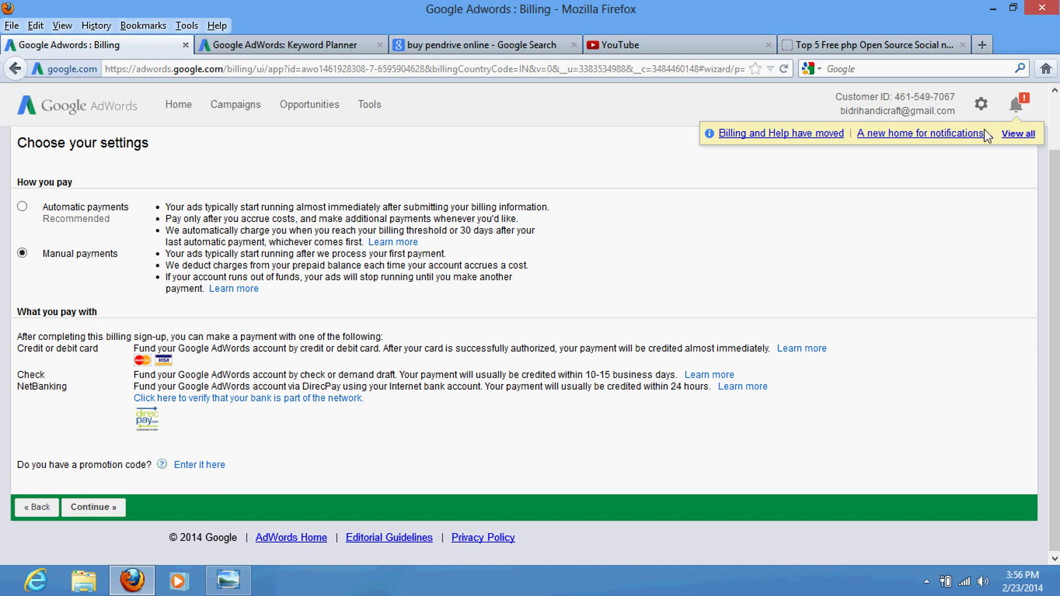
pyautogui.click(981, 106)
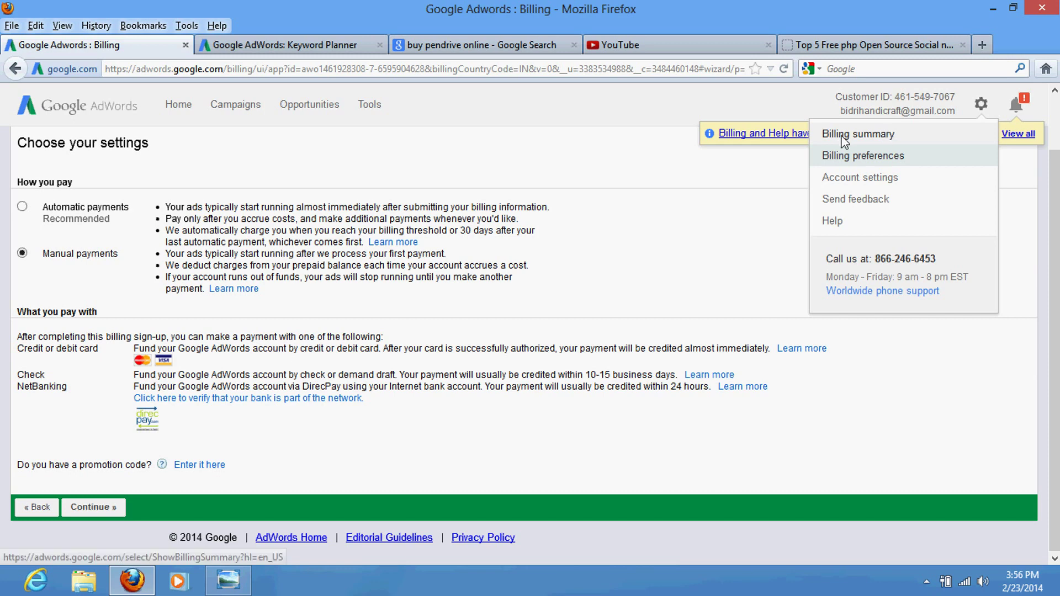
pyautogui.click(569, 144)
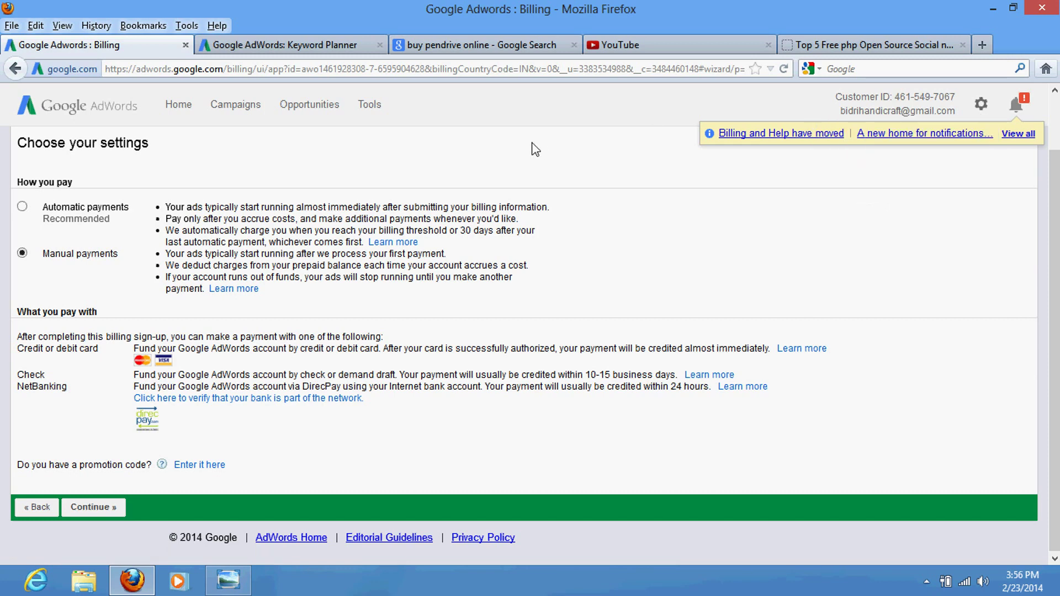
# Step: Review the Home dashboard's keyword modules, then go to All online campaigns
pyautogui.click(174, 108)
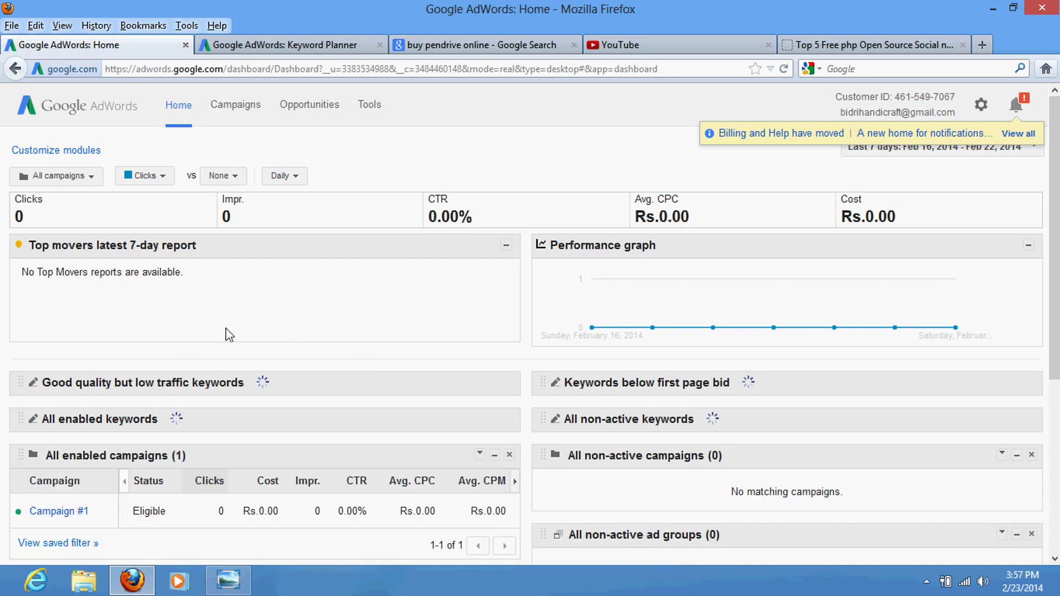
pyautogui.scroll(-3, 229, 334)
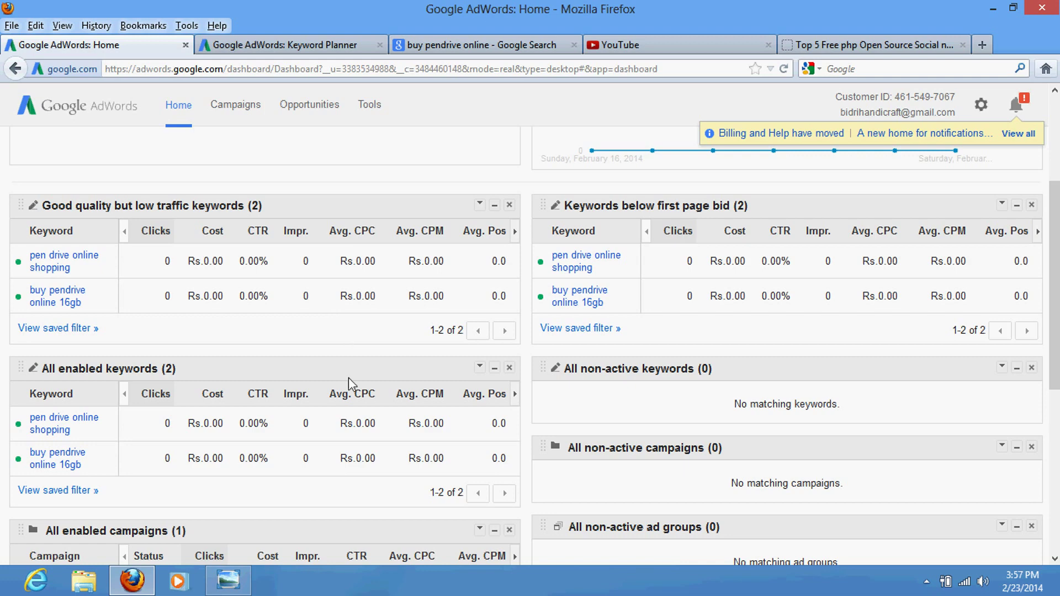
pyautogui.scroll(3, 311, 245)
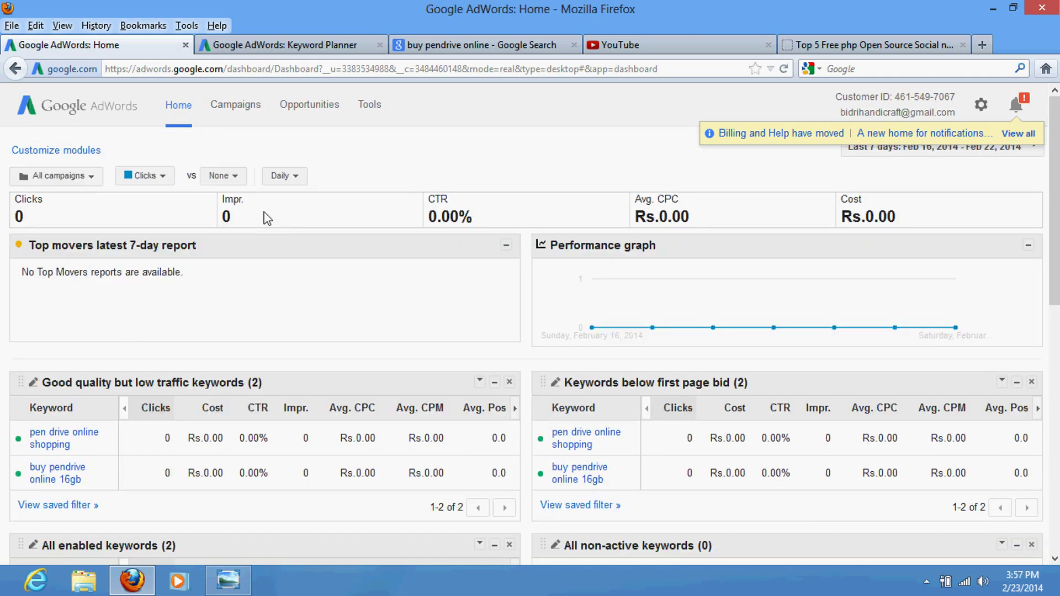
pyautogui.click(245, 111)
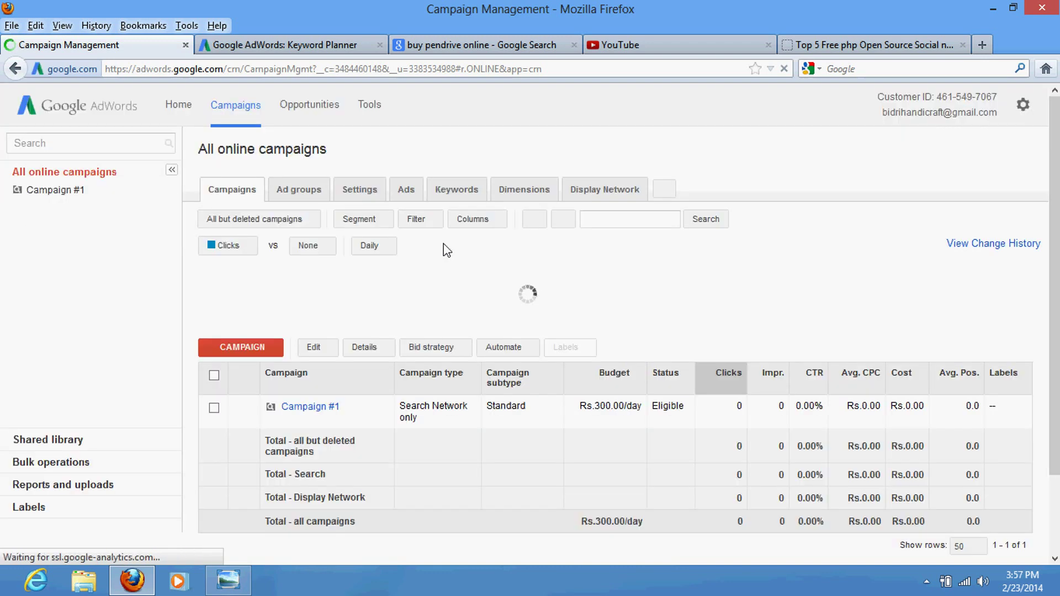
# Step: Show the Keywords tab and scroll to the table listing both keywords at Rs.12.00 max CPC
pyautogui.click(456, 194)
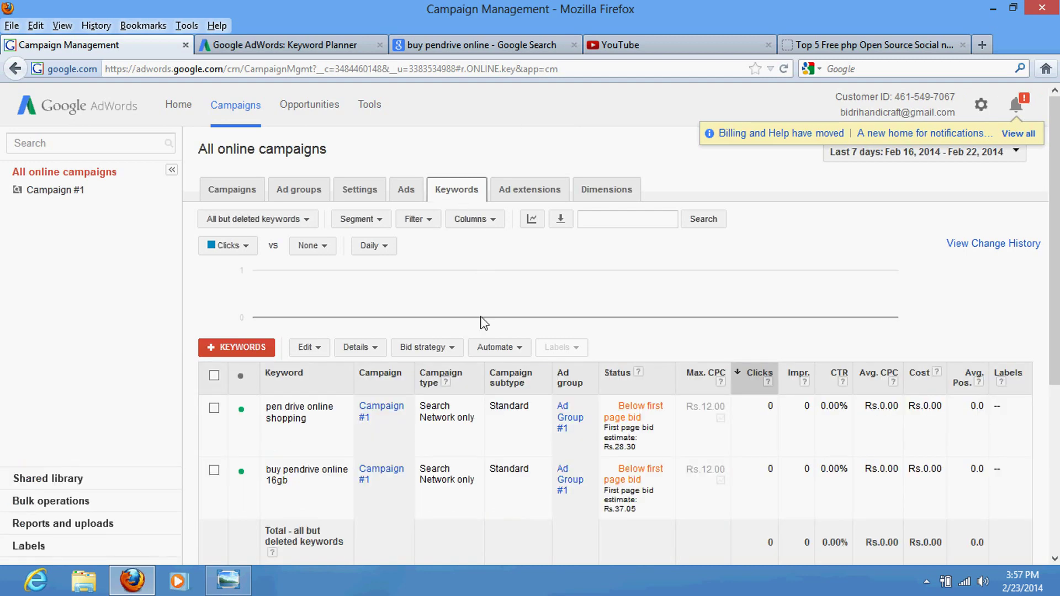
pyautogui.scroll(-3, 424, 363)
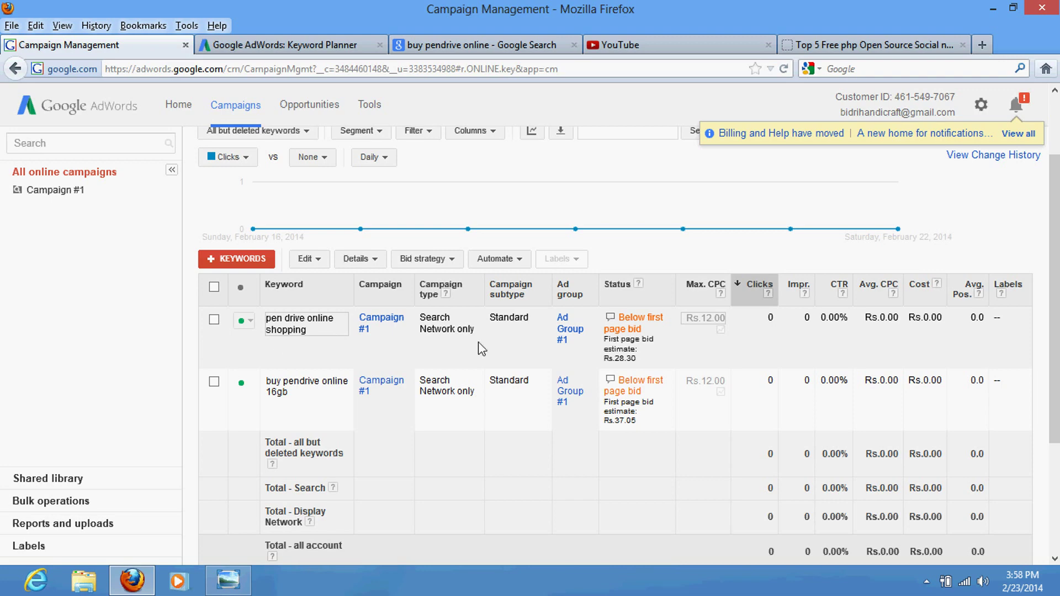
# Step: Save max CPC bids of Rs.30 for pen drive online shopping and Rs.40 for buy pendrive online 16gb
pyautogui.click(718, 325)
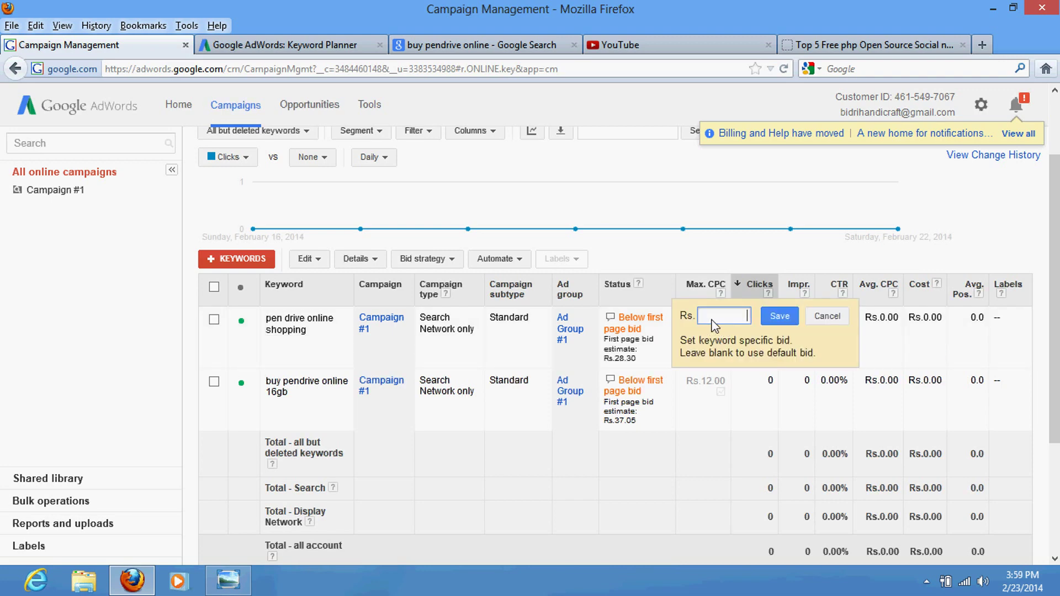
pyautogui.write('30')
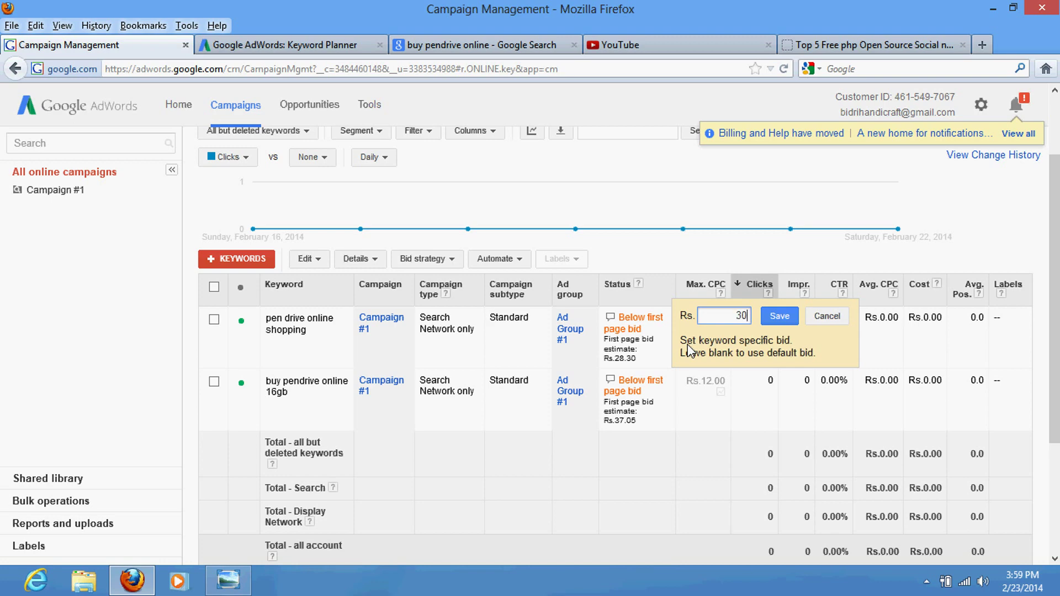
pyautogui.click(781, 316)
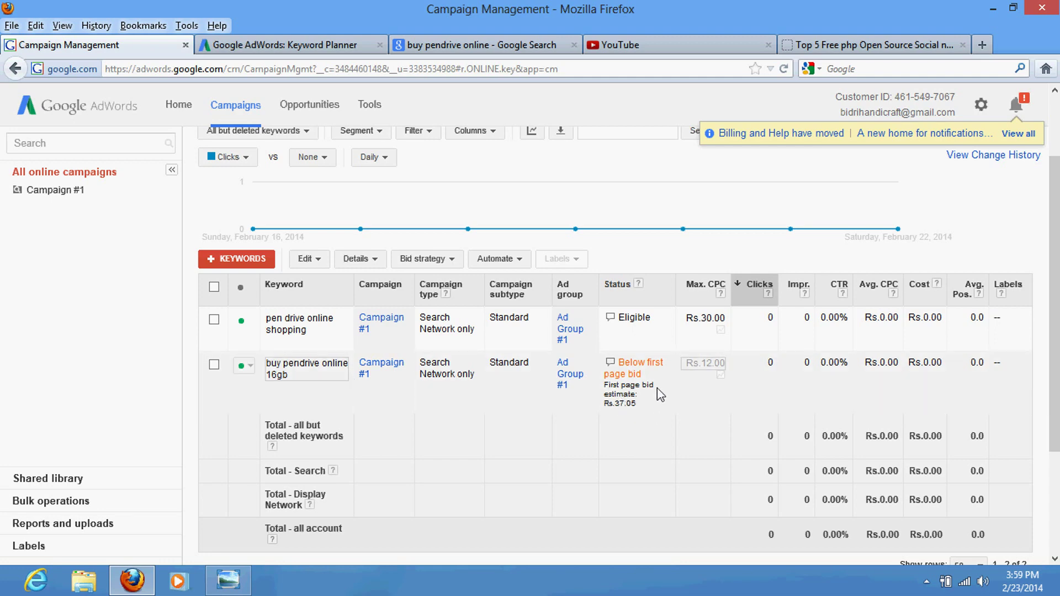
pyautogui.click(711, 365)
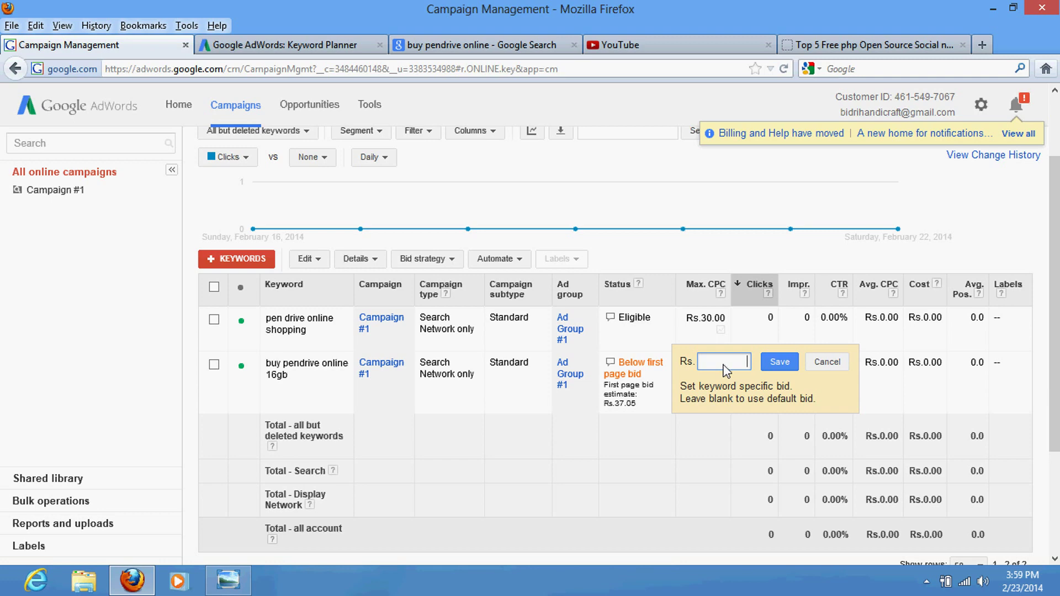
pyautogui.write('40')
pyautogui.click(780, 363)
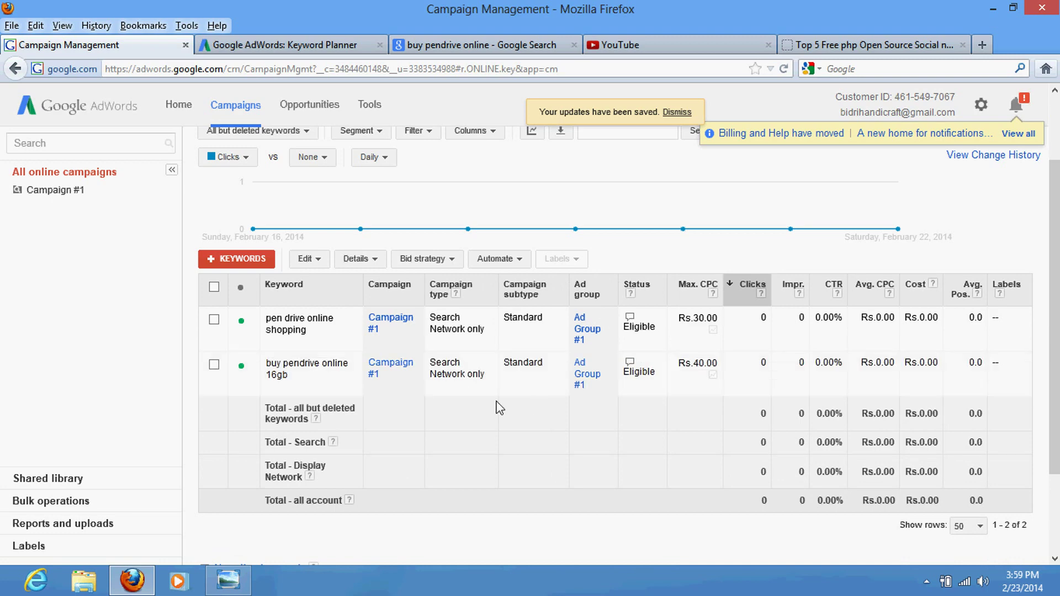
pyautogui.scroll(3, 552, 395)
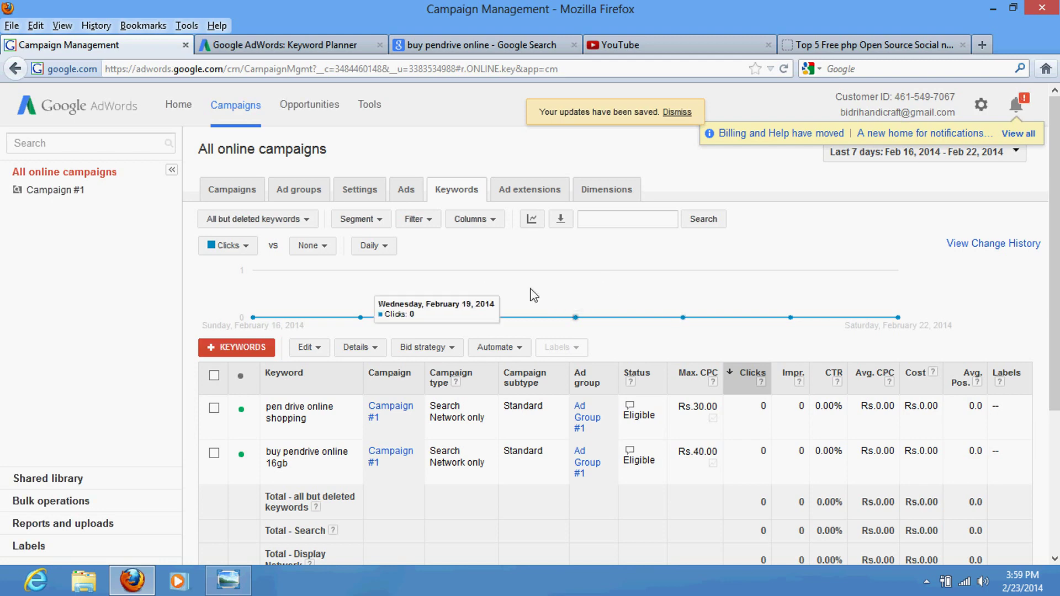
pyautogui.moveTo(345, 289)
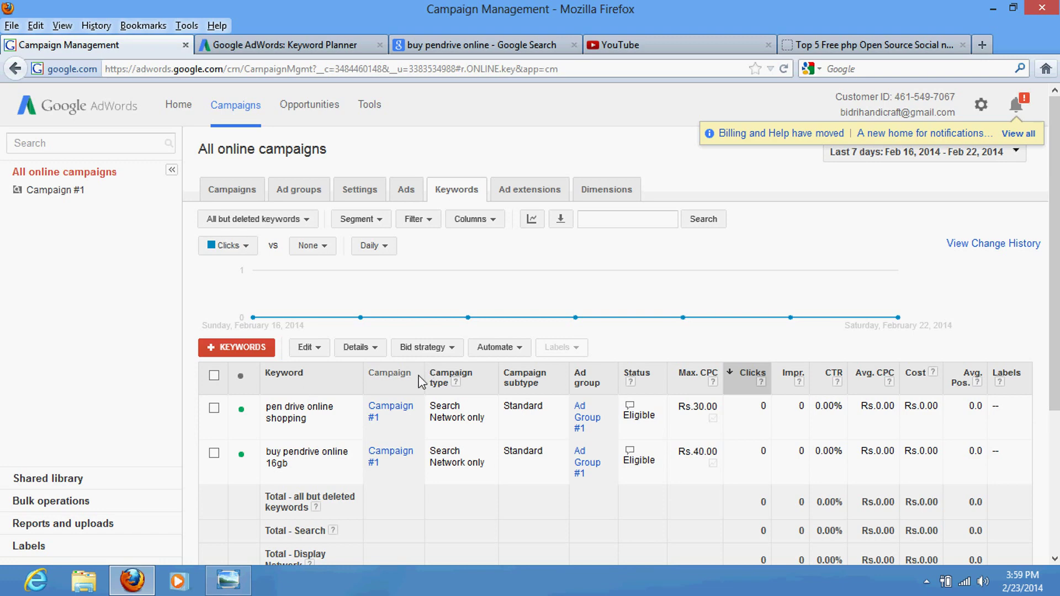
pyautogui.click(981, 106)
pyautogui.click(587, 140)
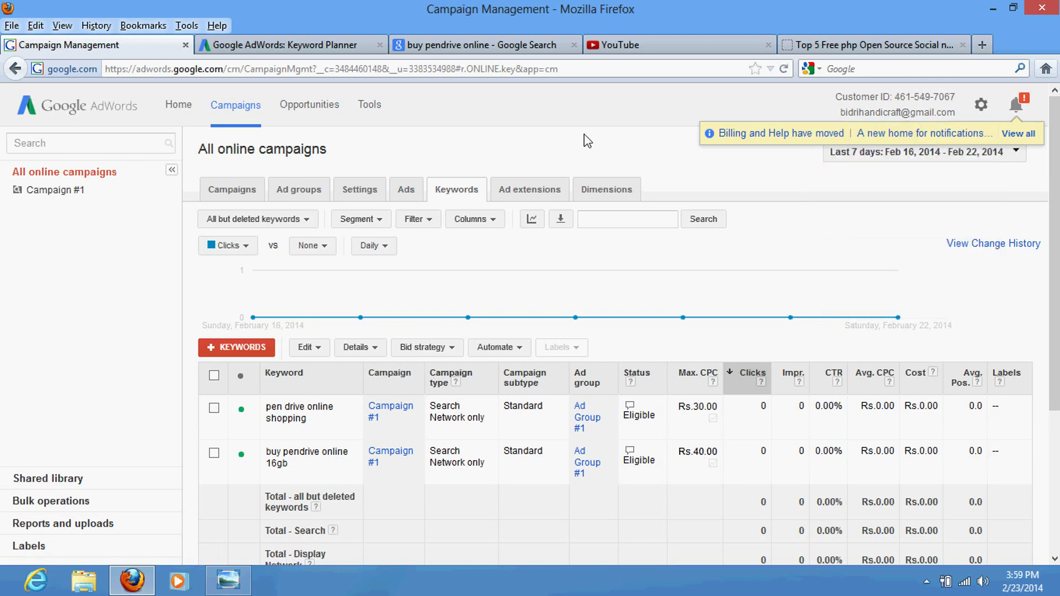